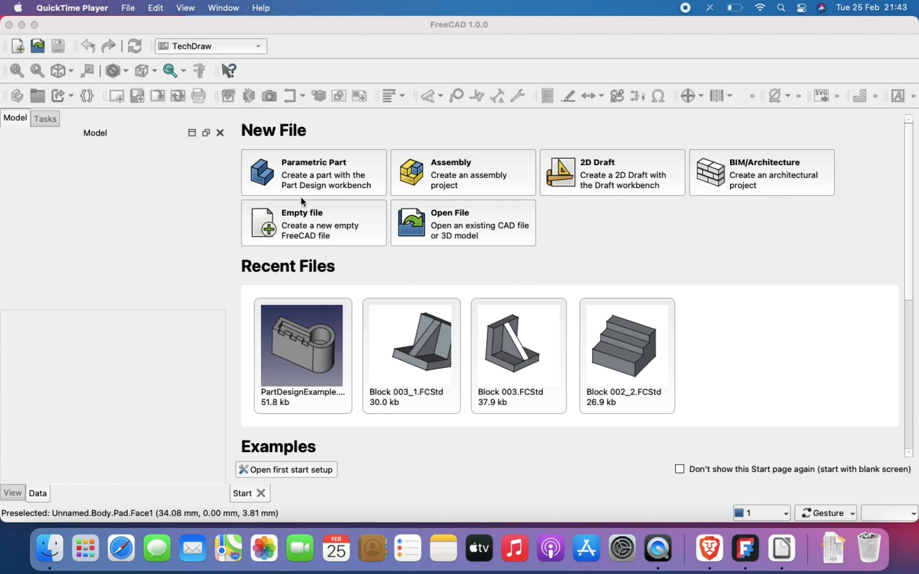
Step: Create a new parametric part and start a sketch on the XY-plane of its body
click(309, 176)
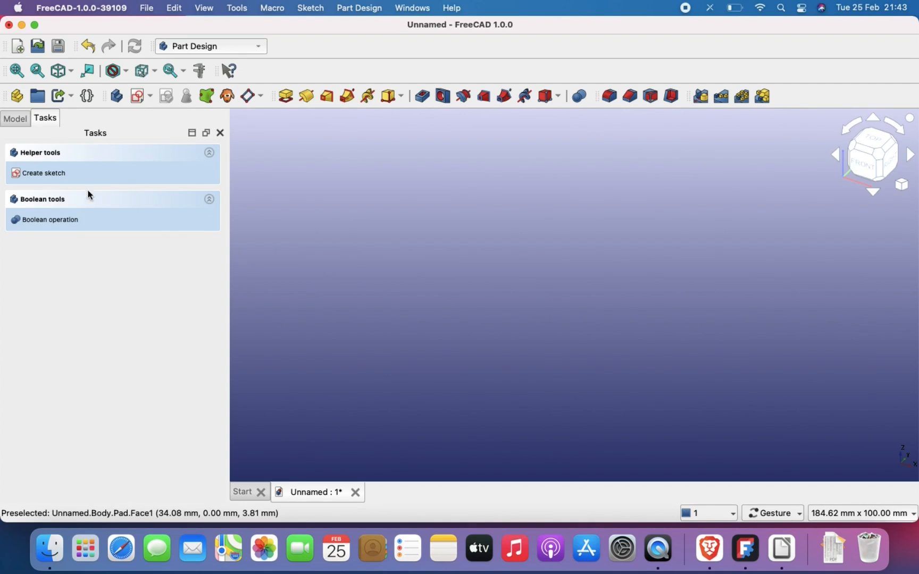
click(15, 119)
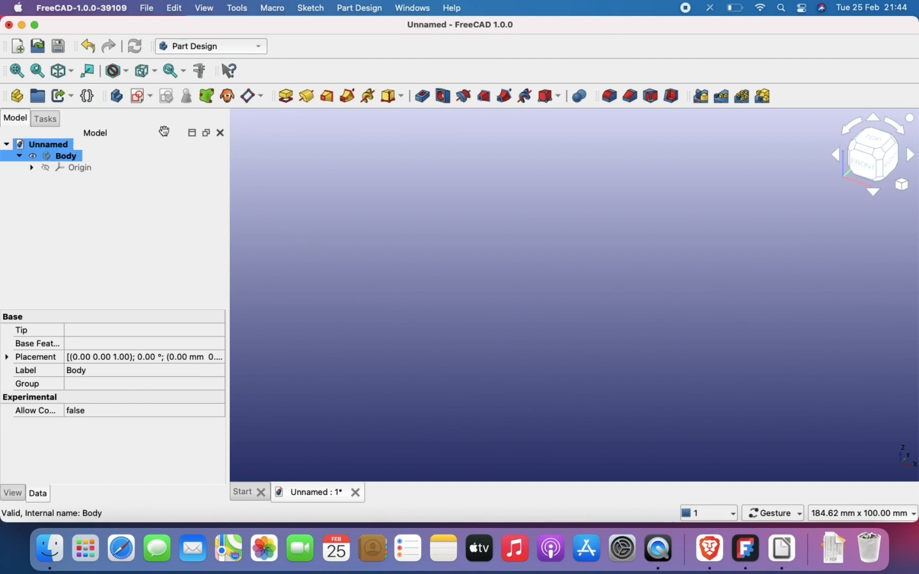
click(139, 97)
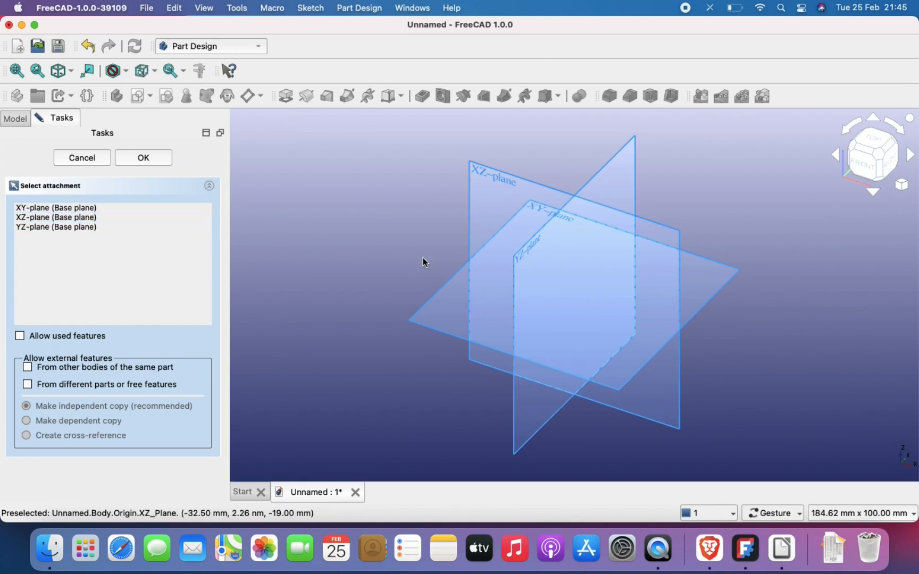
click(531, 205)
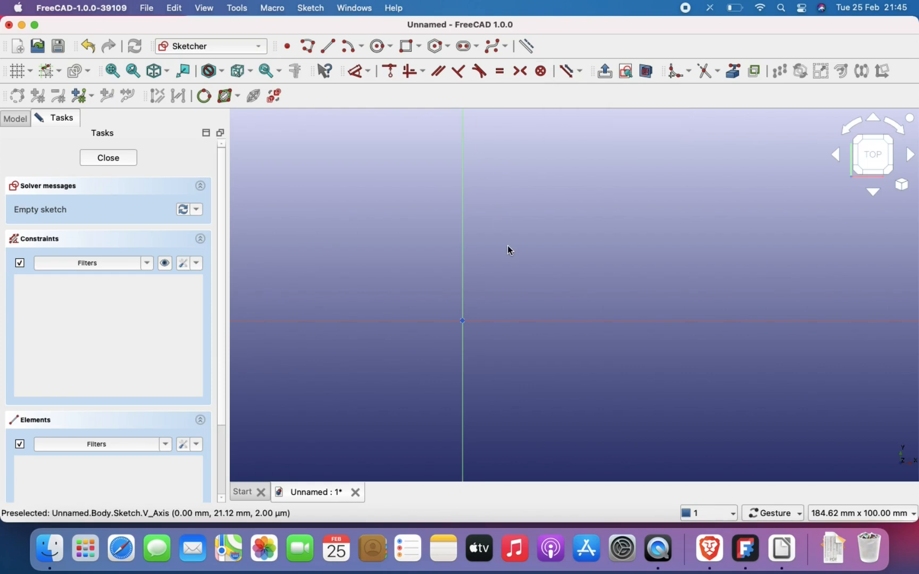
Step: Sketch three points at about (32.5, 31), (7, 36) and (60.5, 11) mm, and close the sketch
right_drag(507, 245, 415, 269)
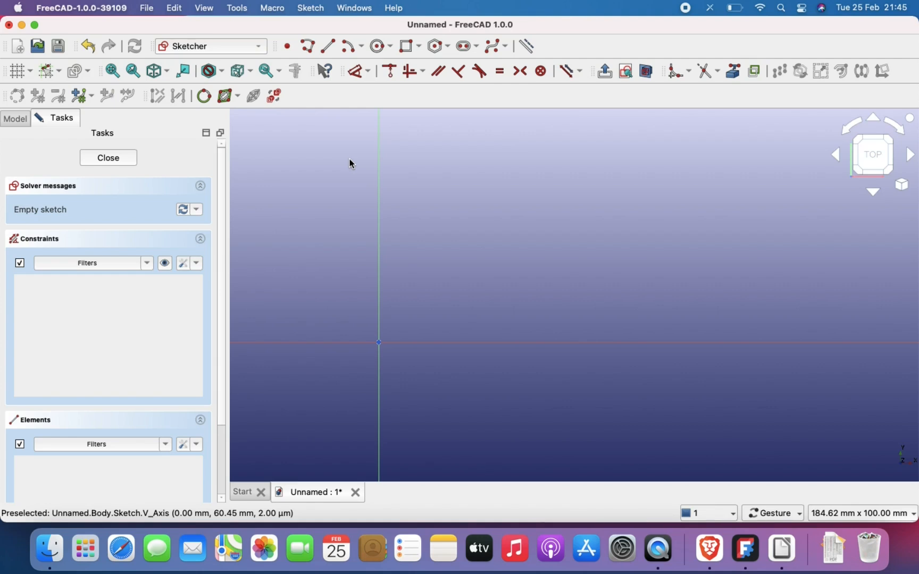
click(286, 47)
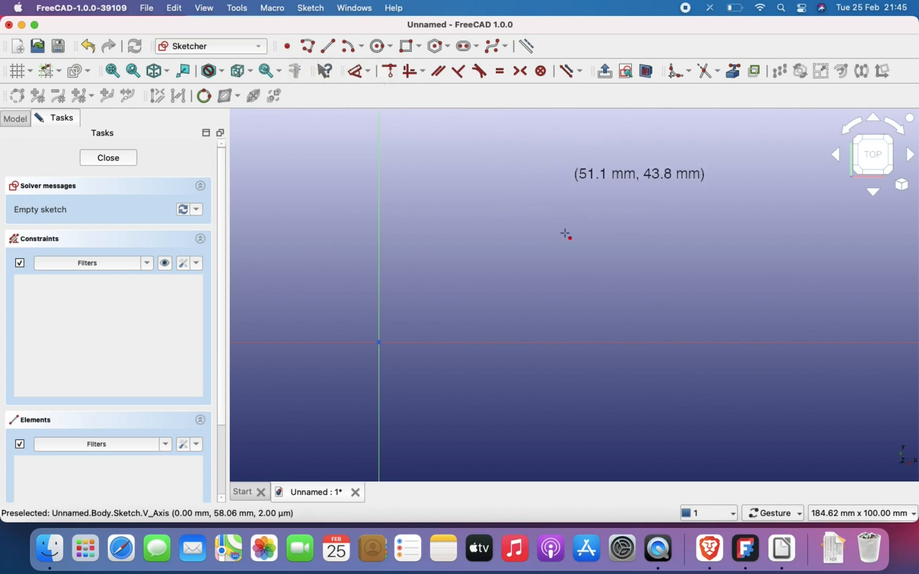
click(500, 225)
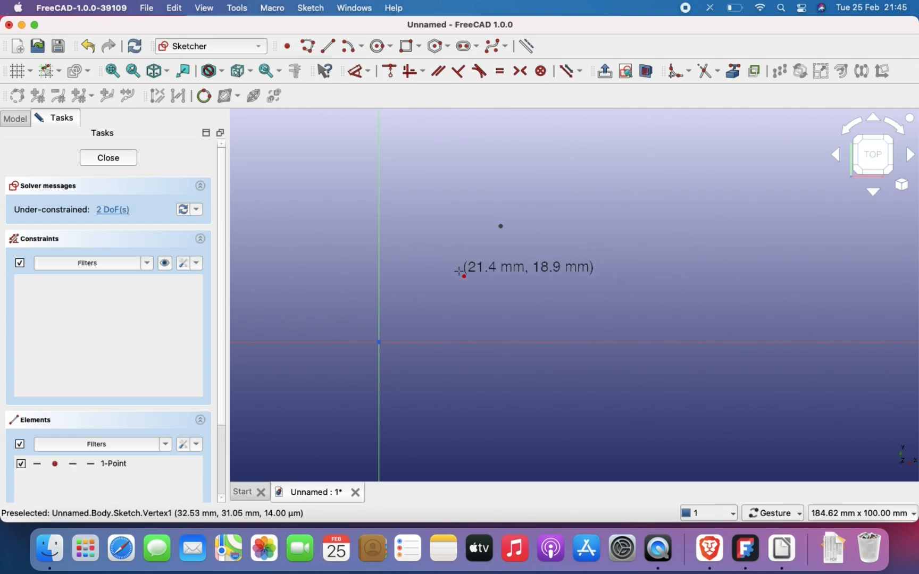
click(406, 206)
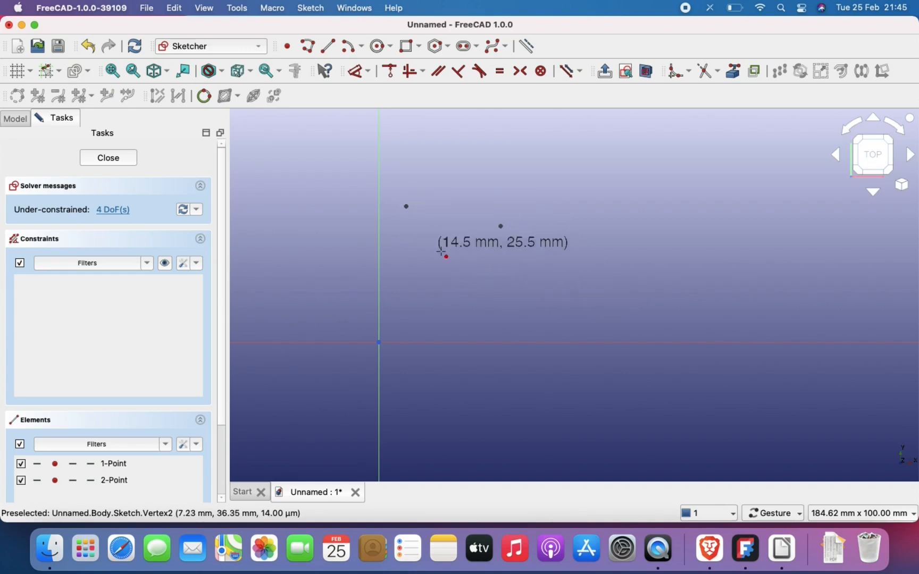
click(604, 300)
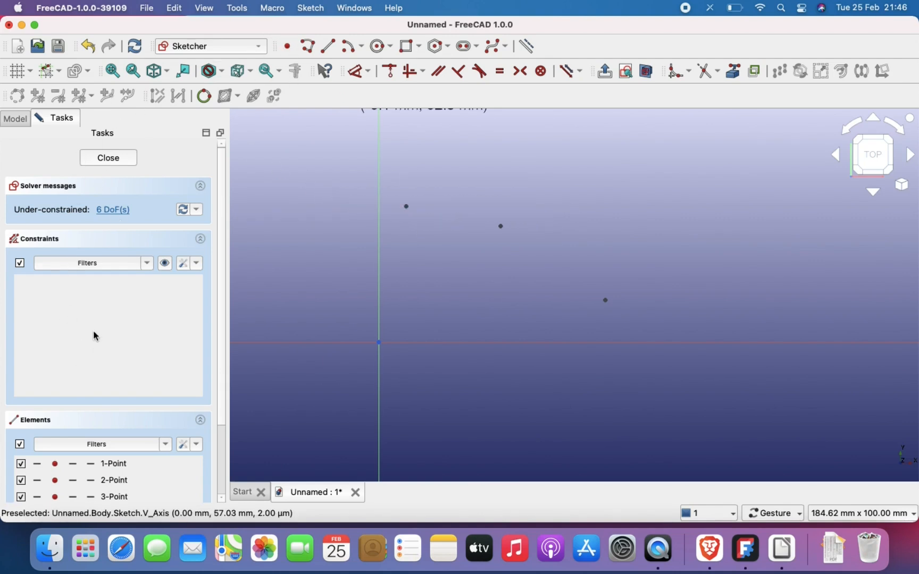
click(108, 159)
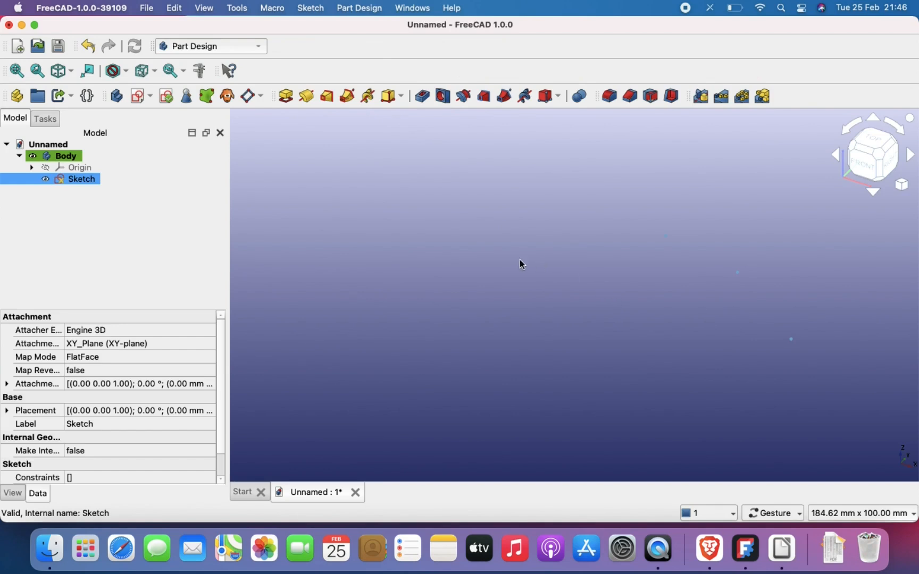
Step: Reopen the sketch and reposition its three points, moving the one nearest the vertical axis to about (-20, 44) mm and the middle one to about (23, 32) mm
double_click(91, 184)
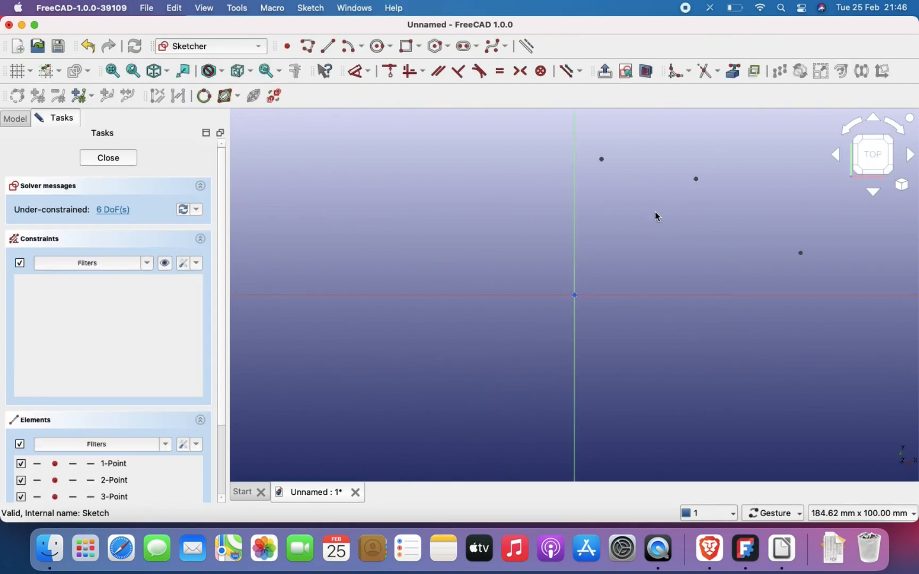
click(291, 51)
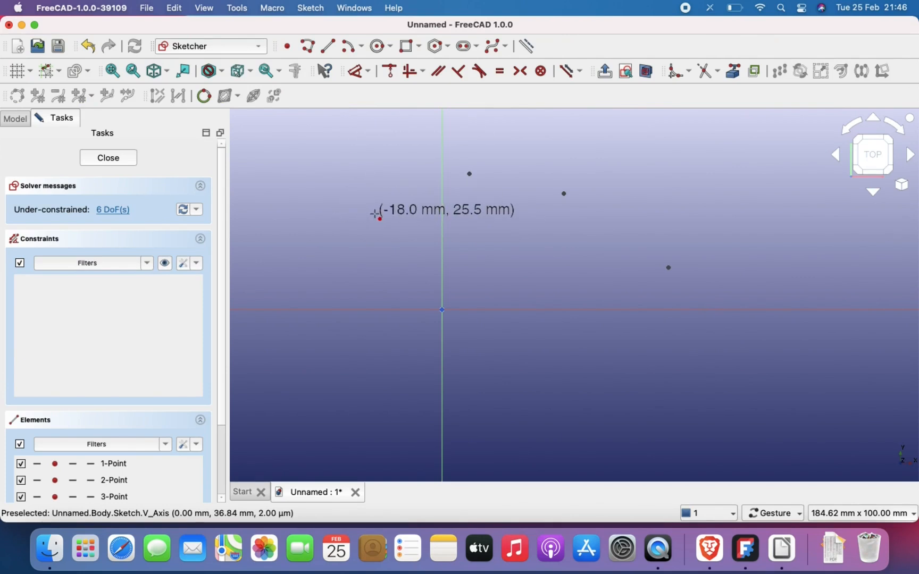
key(Escape)
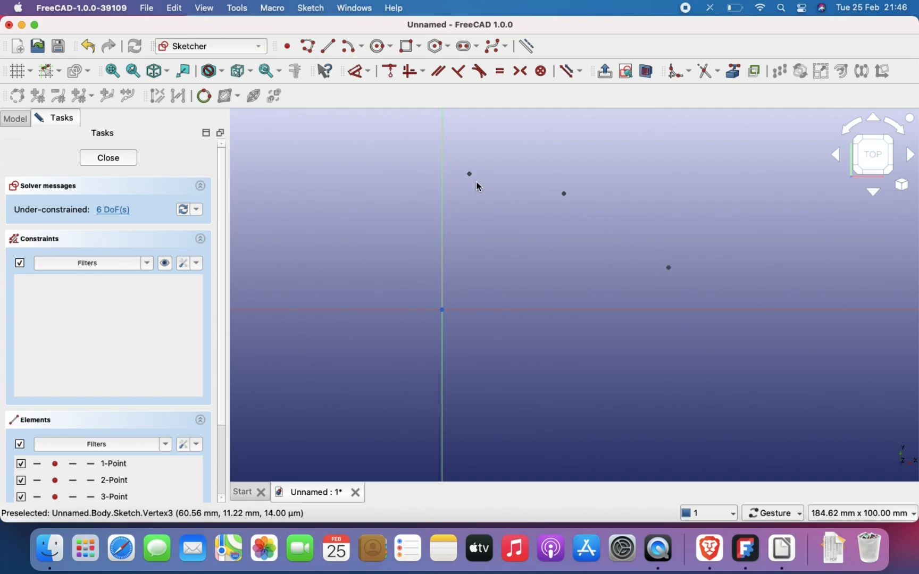
mouse_move(470, 174)
mouse_down()
mouse_move(431, 211)
mouse_move(386, 180)
mouse_move(378, 241)
mouse_move(547, 259)
mouse_move(361, 244)
mouse_move(495, 161)
mouse_move(351, 230)
mouse_move(478, 289)
mouse_move(394, 352)
mouse_move(377, 153)
mouse_up()
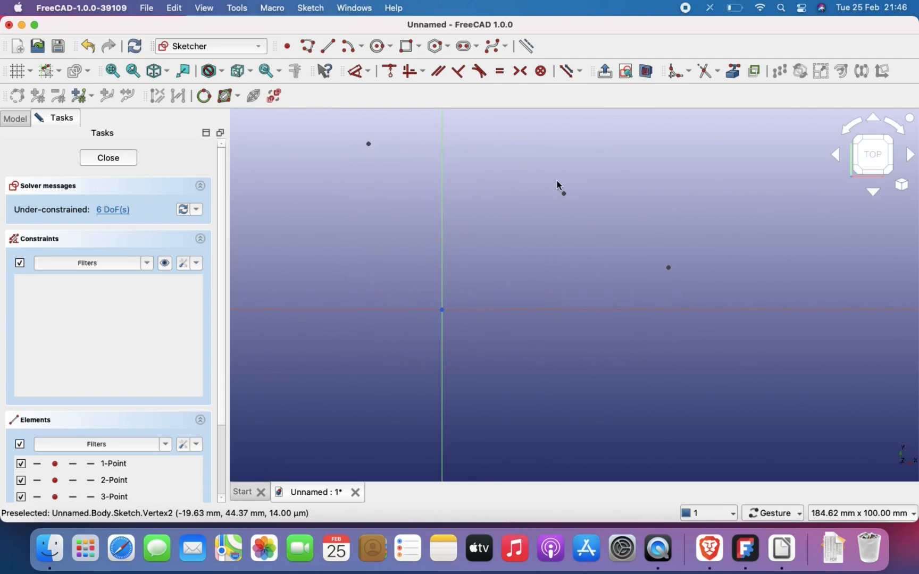
mouse_move(564, 194)
mouse_down()
mouse_move(472, 252)
mouse_move(529, 194)
mouse_up()
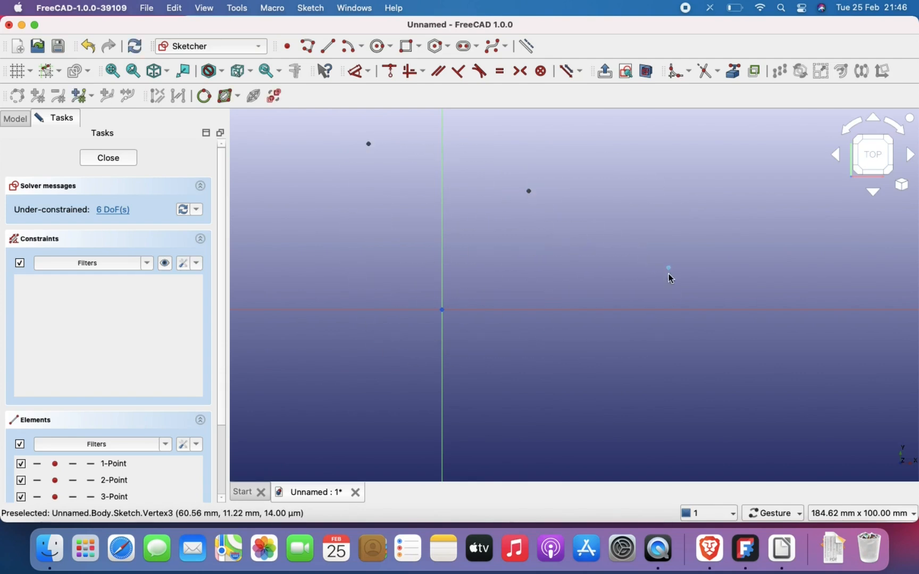
mouse_move(669, 269)
mouse_down()
mouse_move(697, 256)
mouse_move(709, 265)
mouse_up()
scroll(597, 295, up, 1)
scroll(597, 295, down, 2)
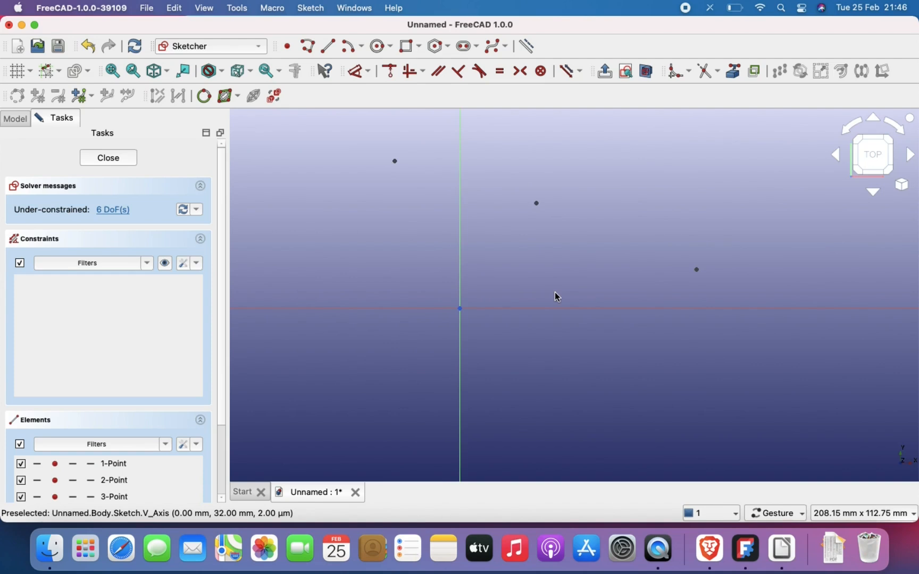
Step: Move the point beyond the vertical axis down to about (-18, 31) mm, and shift it up and farther away from that axis
click(395, 162)
scroll(436, 237, up, 2)
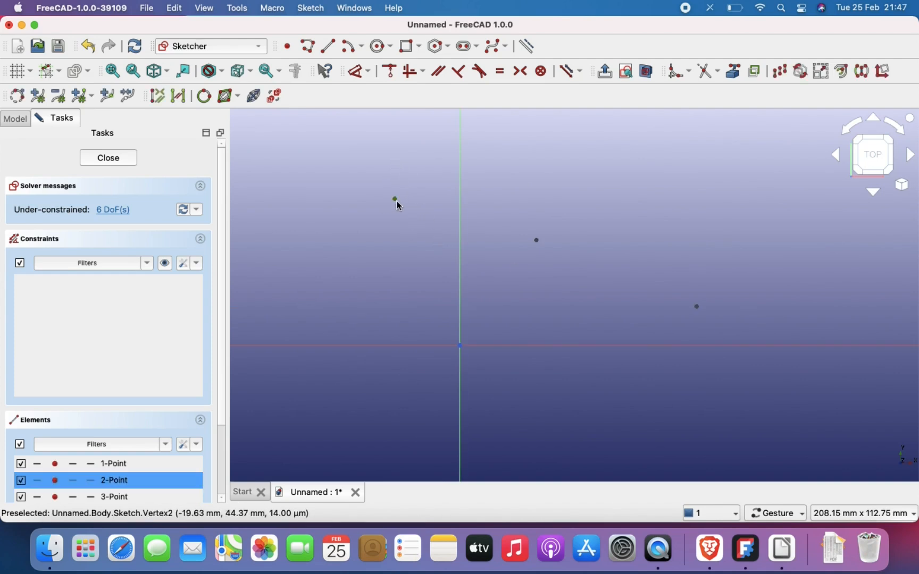
click(422, 241)
mouse_move(396, 203)
mouse_down()
mouse_move(395, 311)
mouse_move(399, 243)
mouse_up()
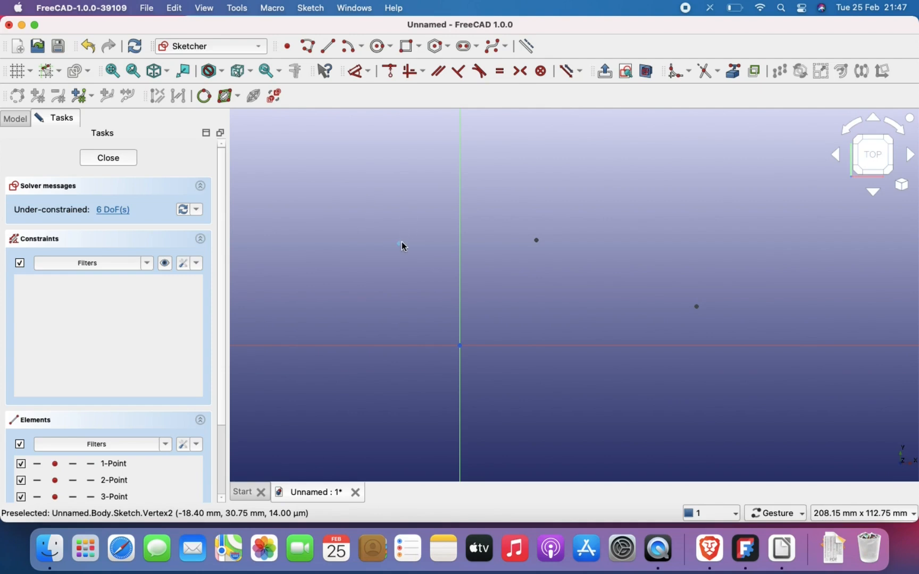
mouse_move(401, 244)
mouse_down()
mouse_move(401, 191)
mouse_move(401, 270)
mouse_move(397, 161)
mouse_move(401, 258)
mouse_move(394, 213)
mouse_move(395, 248)
mouse_move(470, 252)
mouse_move(390, 254)
mouse_move(480, 248)
mouse_move(353, 250)
mouse_move(373, 260)
mouse_move(354, 200)
mouse_move(363, 281)
mouse_move(485, 307)
mouse_move(381, 288)
mouse_move(361, 217)
mouse_up()
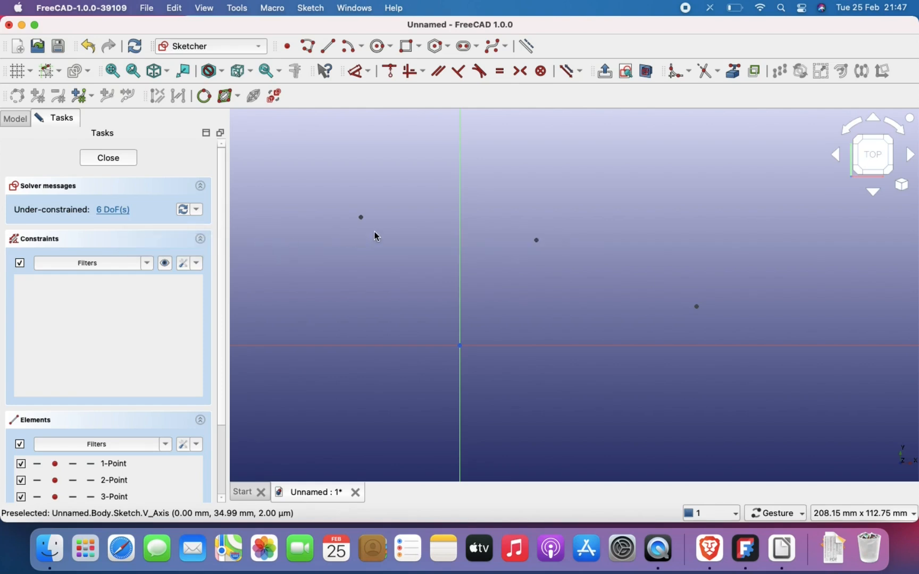
Step: Delete the two points on the positive X side and move the remaining point across the vertical axis to about (40, 31) mm
click(541, 242)
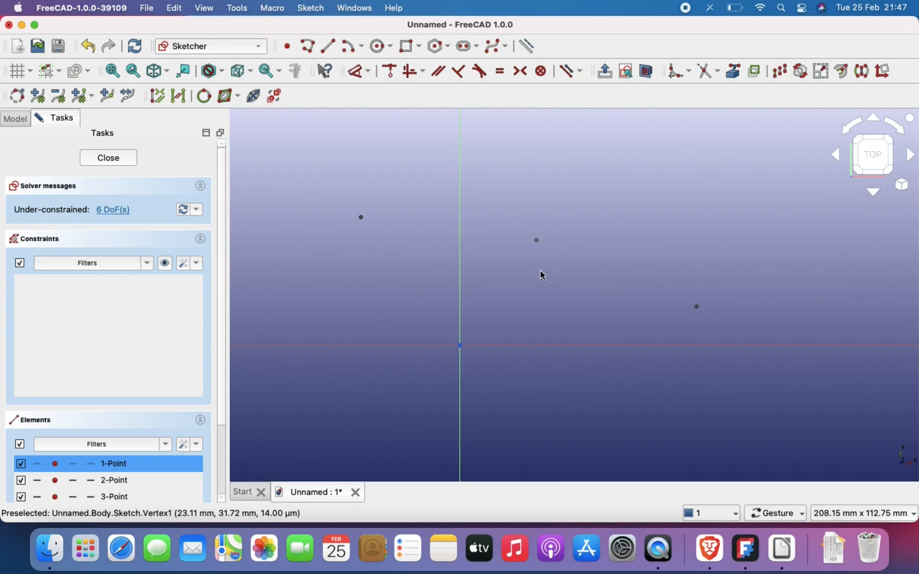
click(543, 276)
click(539, 243)
key(Delete)
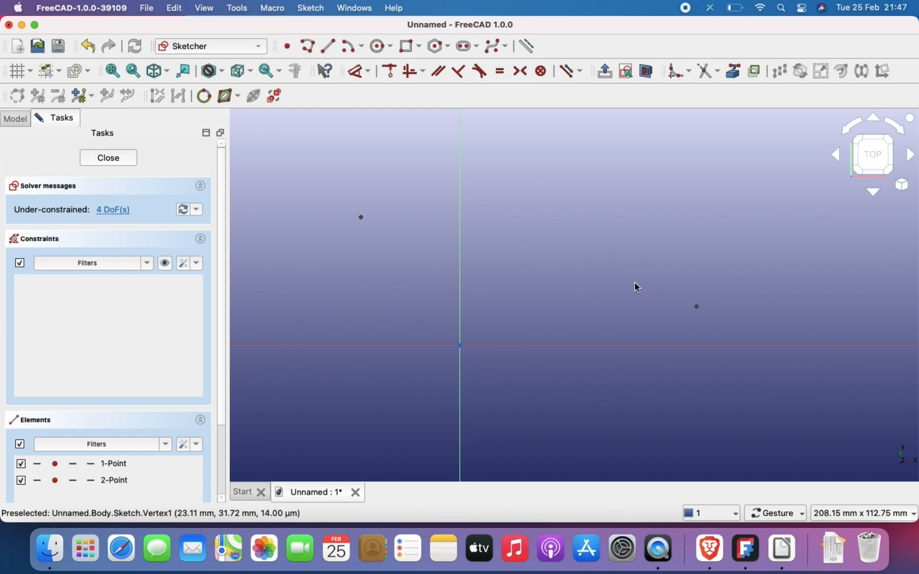
click(697, 307)
key(Delete)
drag(362, 216, 543, 217)
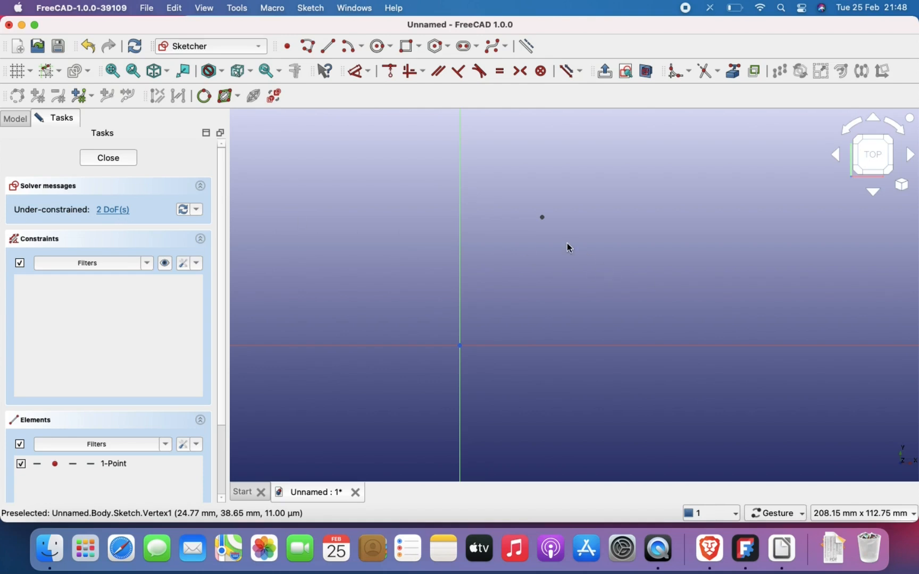
mouse_move(544, 217)
mouse_down()
mouse_move(547, 270)
mouse_move(545, 209)
mouse_move(600, 239)
mouse_move(554, 237)
mouse_move(542, 266)
mouse_move(523, 121)
mouse_move(523, 242)
mouse_move(594, 247)
mouse_up()
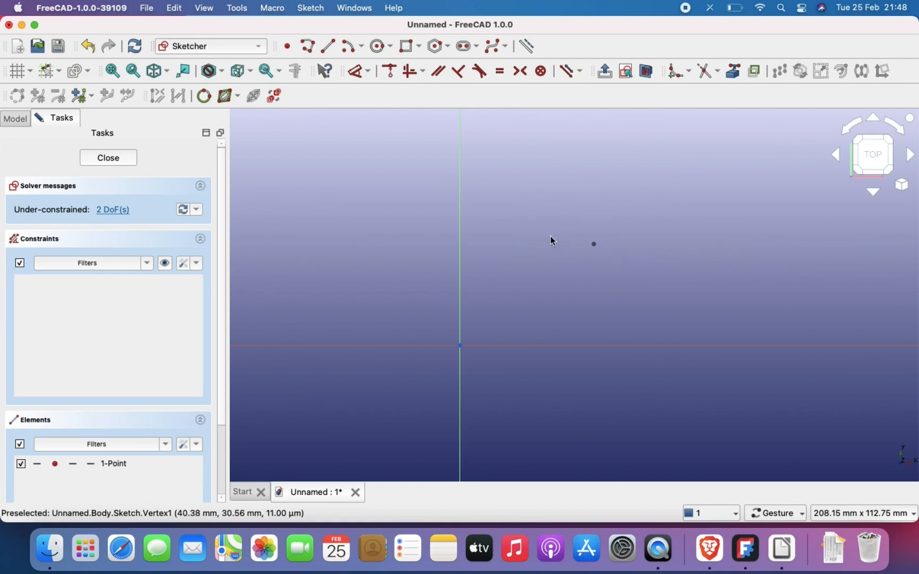
Step: Add a point at about (-26, 30) mm and another below the horizontal axis on the positive X side, and delete all three points together
click(287, 45)
click(376, 247)
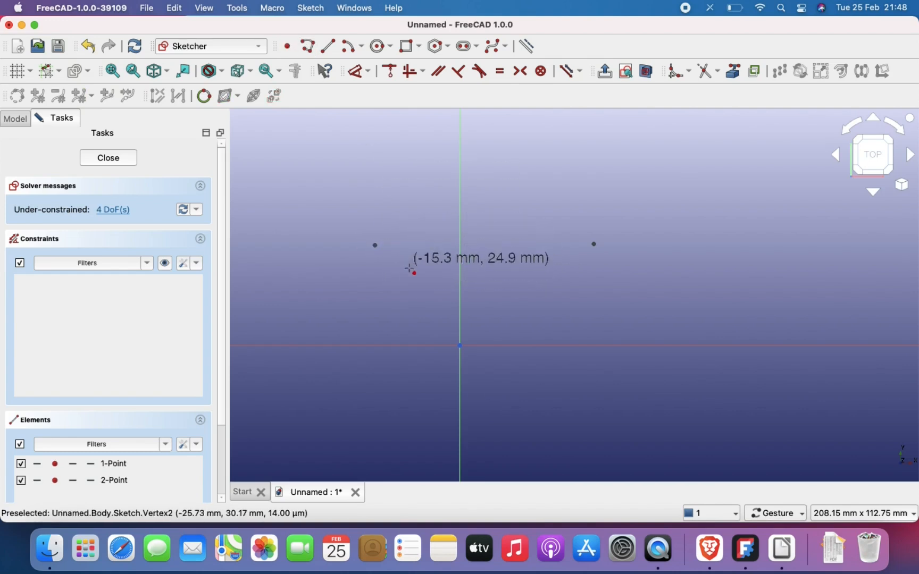
click(664, 391)
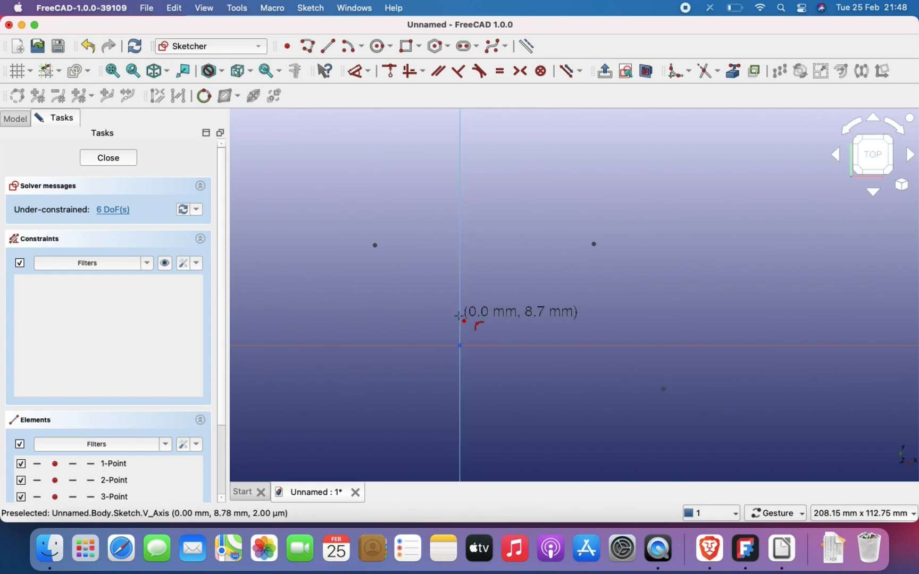
key(Escape)
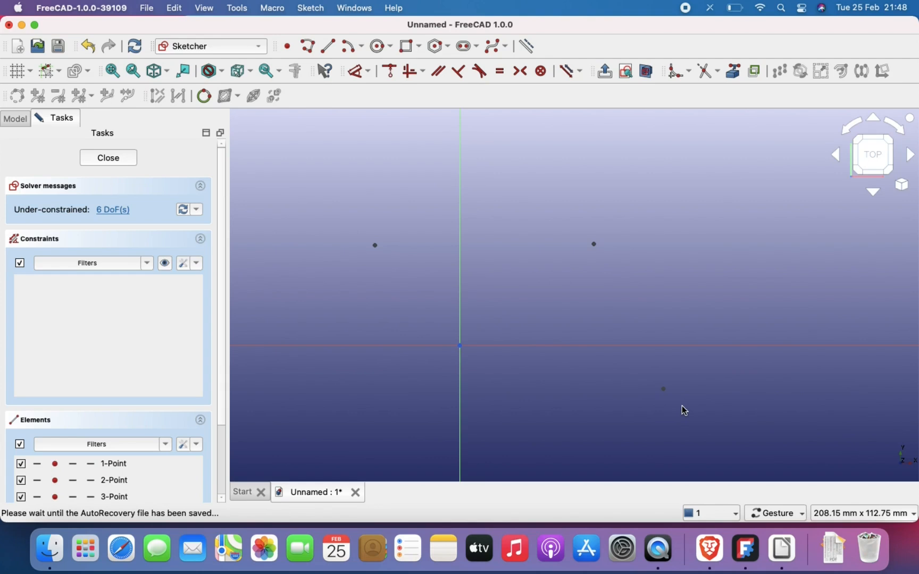
mouse_move(700, 417)
mouse_down()
mouse_move(358, 177)
mouse_move(342, 178)
mouse_up()
key(Delete)
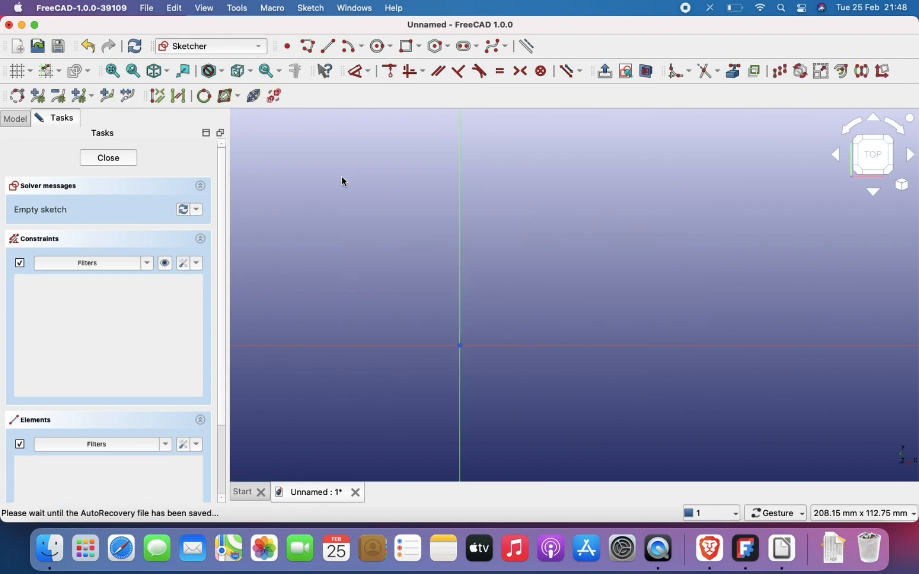
Step: Draw a rectangle about 36 mm wide and 34 mm high in the sketch's positive X and Y quadrant, away from the origin
click(407, 50)
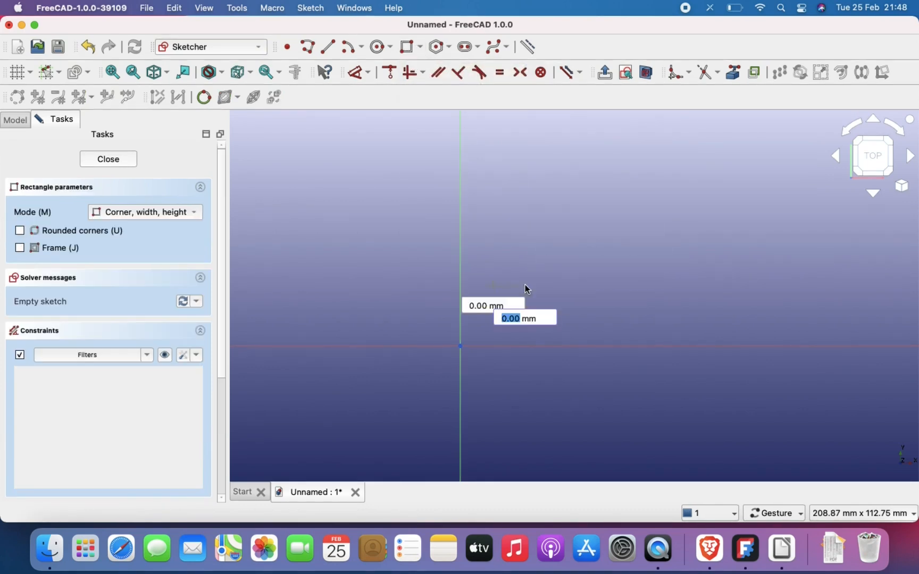
click(643, 174)
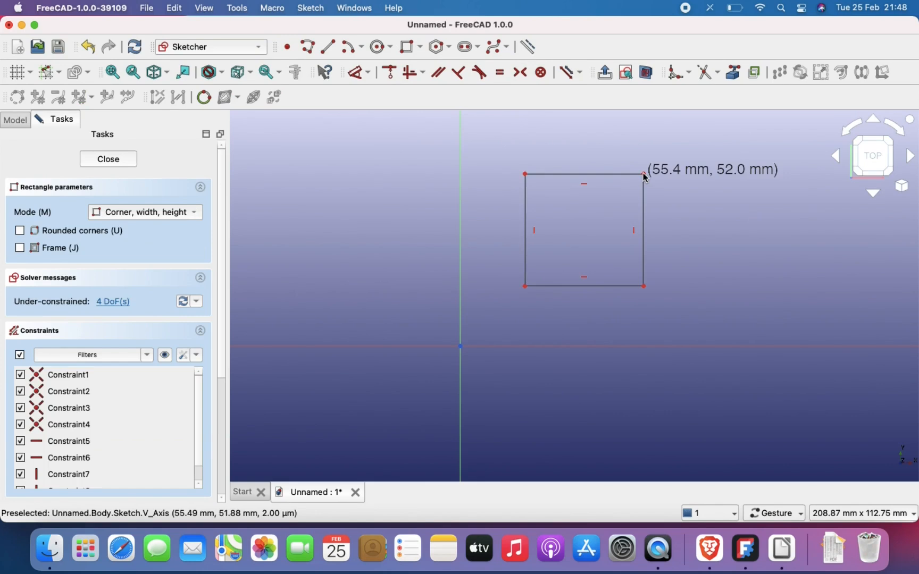
right_click(643, 173)
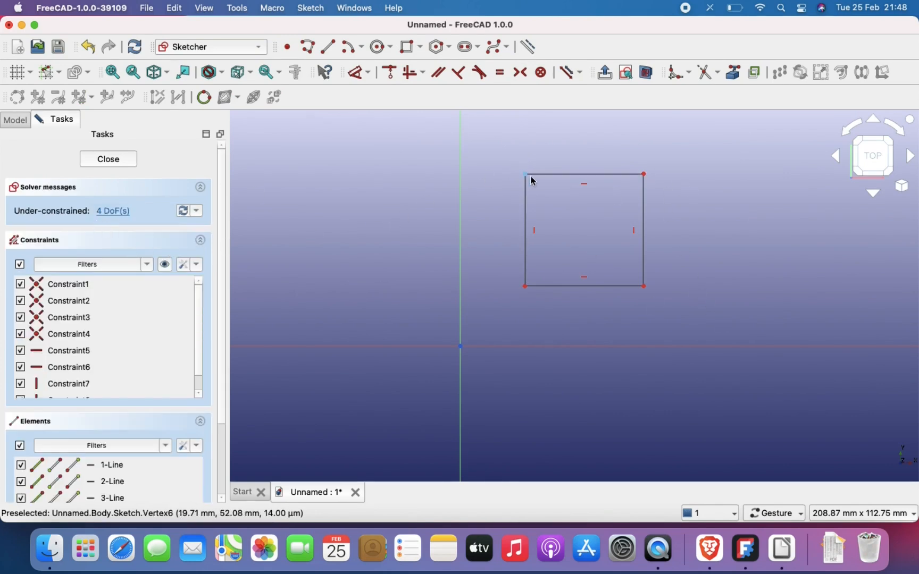
Step: Reshape the rectangle by moving three of its corners, and delete the whole rectangle
drag(525, 175, 519, 219)
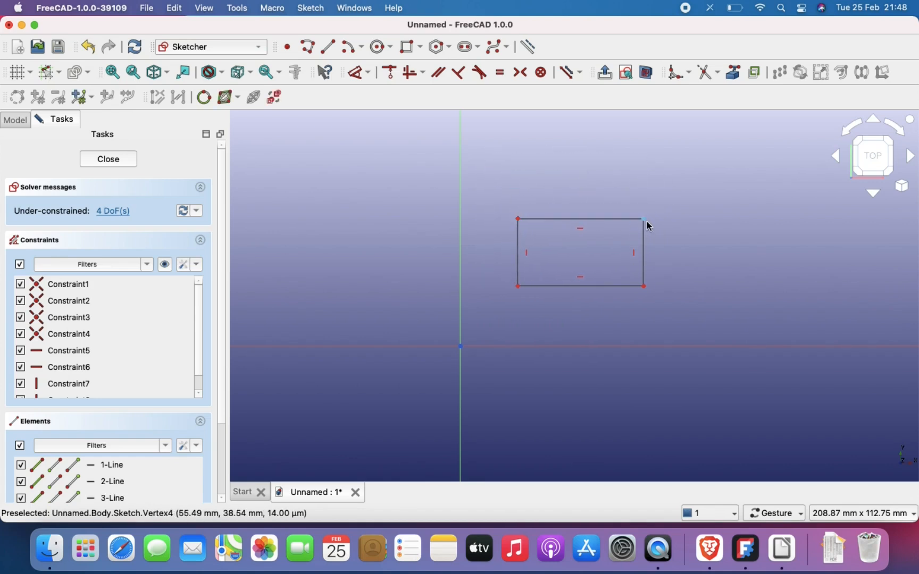
drag(643, 219, 633, 193)
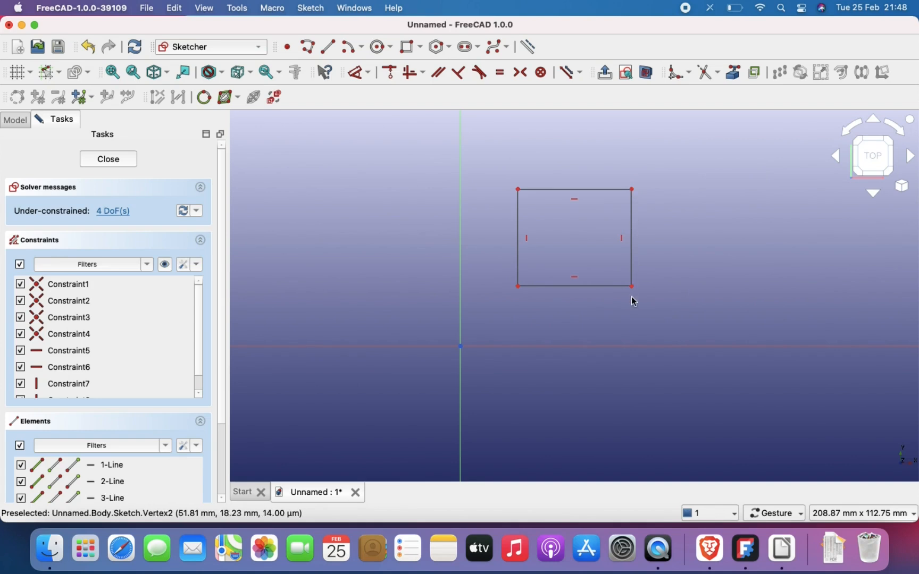
mouse_move(631, 287)
mouse_down()
mouse_move(611, 281)
mouse_move(619, 279)
mouse_up()
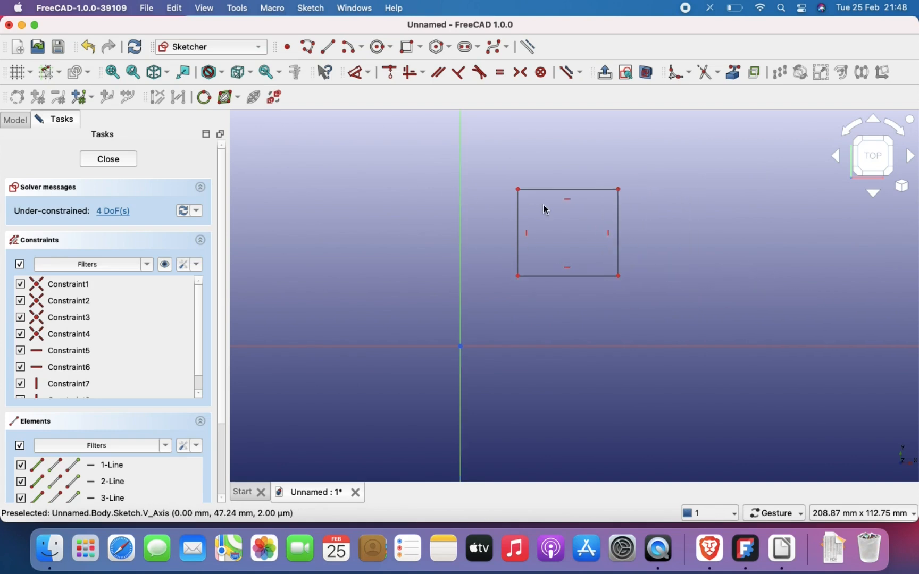
drag(481, 160, 659, 297)
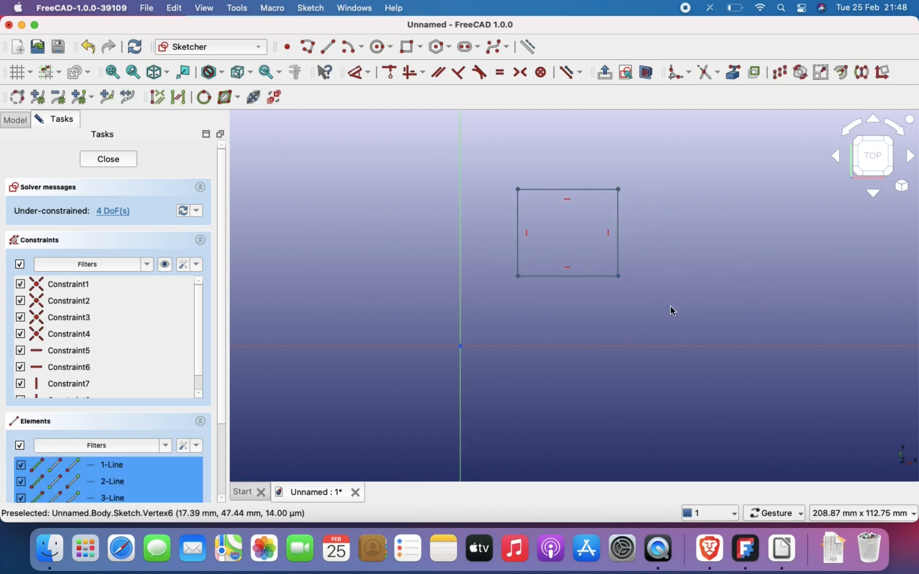
key(Delete)
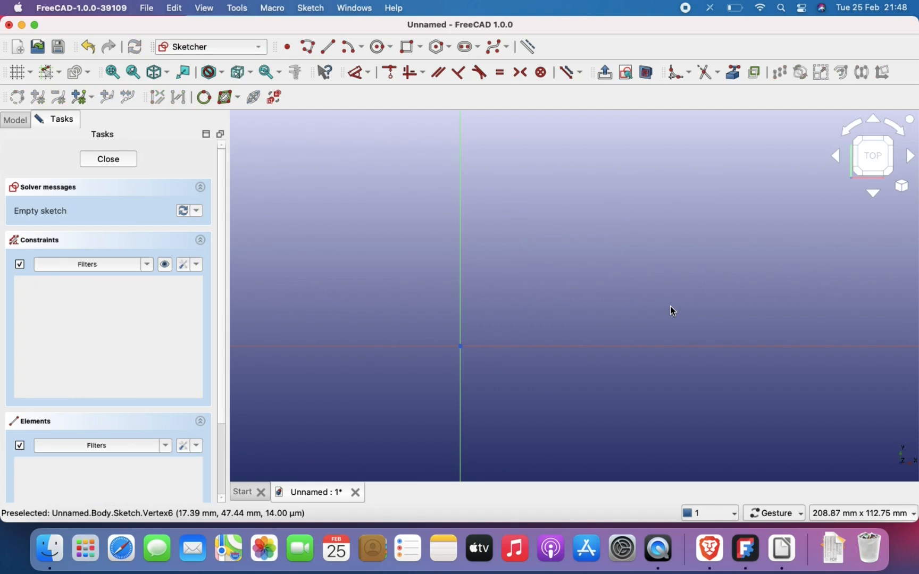
Step: Draw a circle centred at about (36, 22) mm passing through about (49, 44) mm, and reopen the sketch for editing
click(378, 48)
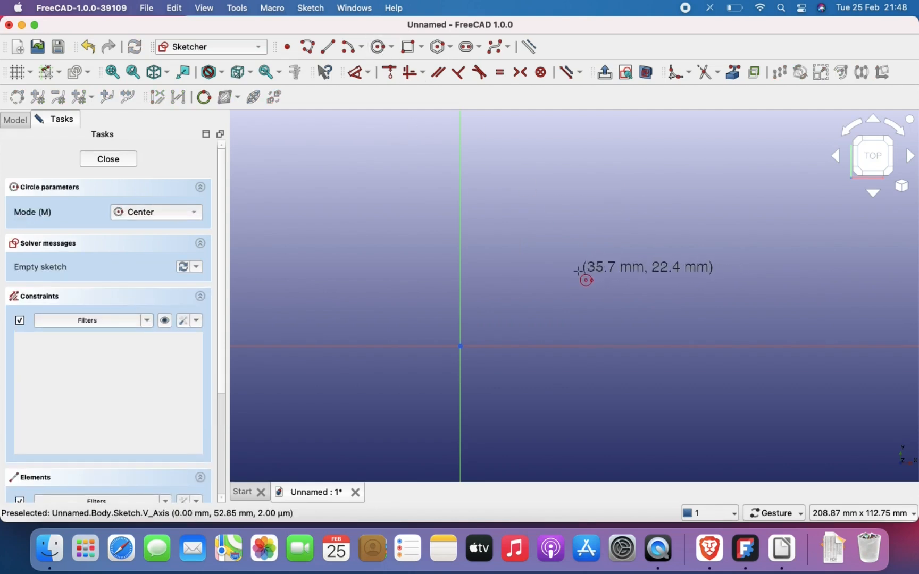
click(622, 200)
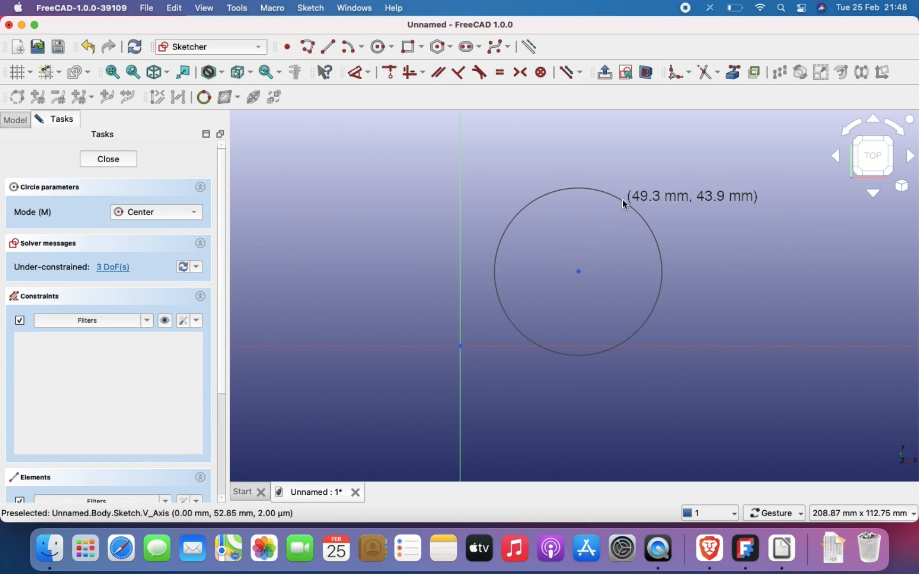
key(Escape)
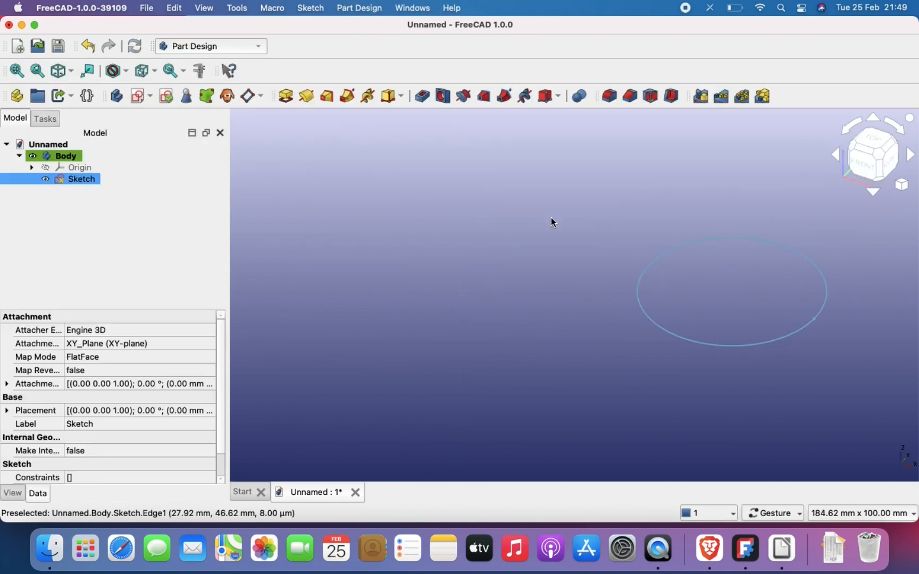
double_click(86, 180)
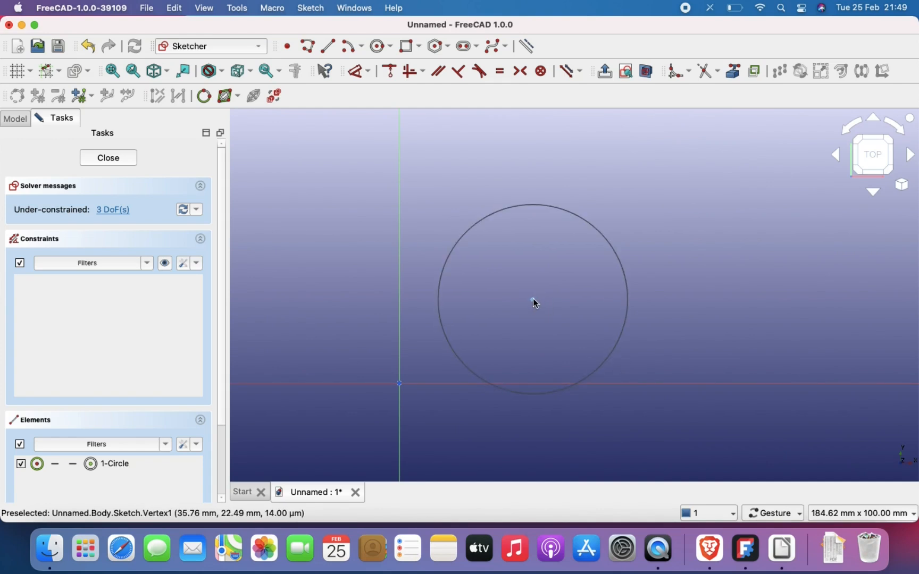
Step: Move the circle upward by its centre, shrink it slightly by its edge, and delete it
drag(532, 298, 538, 265)
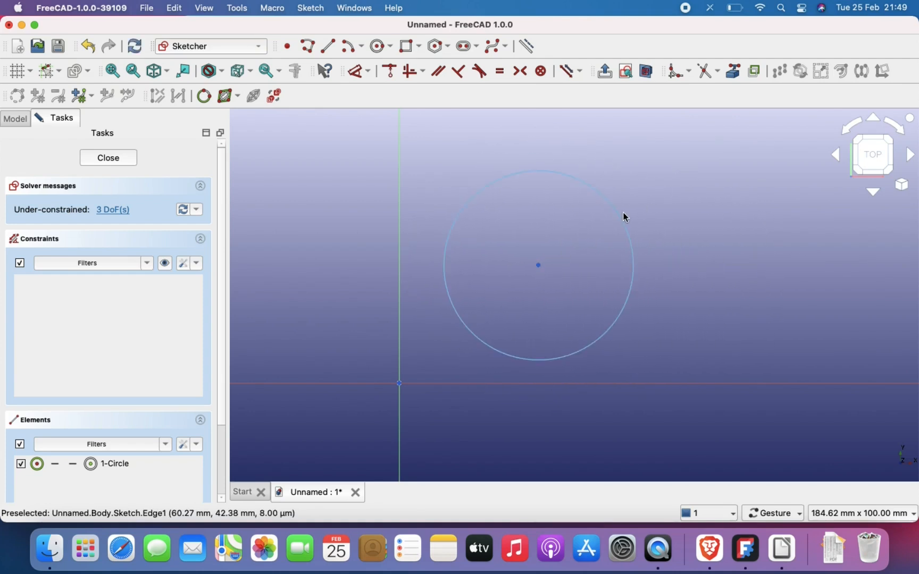
mouse_move(619, 212)
mouse_down()
mouse_move(679, 189)
mouse_move(569, 229)
mouse_move(686, 190)
mouse_move(565, 236)
mouse_move(676, 199)
mouse_move(579, 232)
mouse_move(606, 223)
mouse_up()
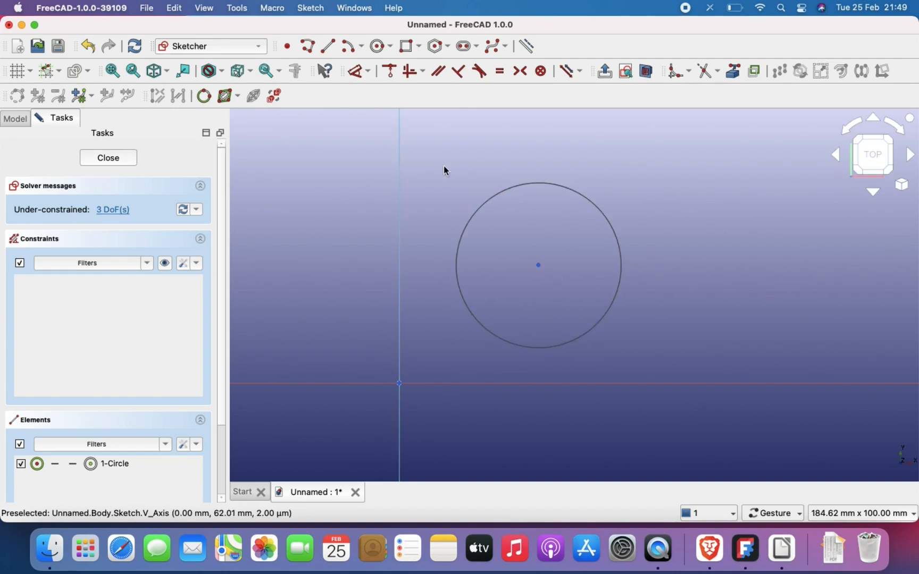
mouse_move(438, 164)
mouse_down()
mouse_move(700, 301)
mouse_move(719, 416)
mouse_up()
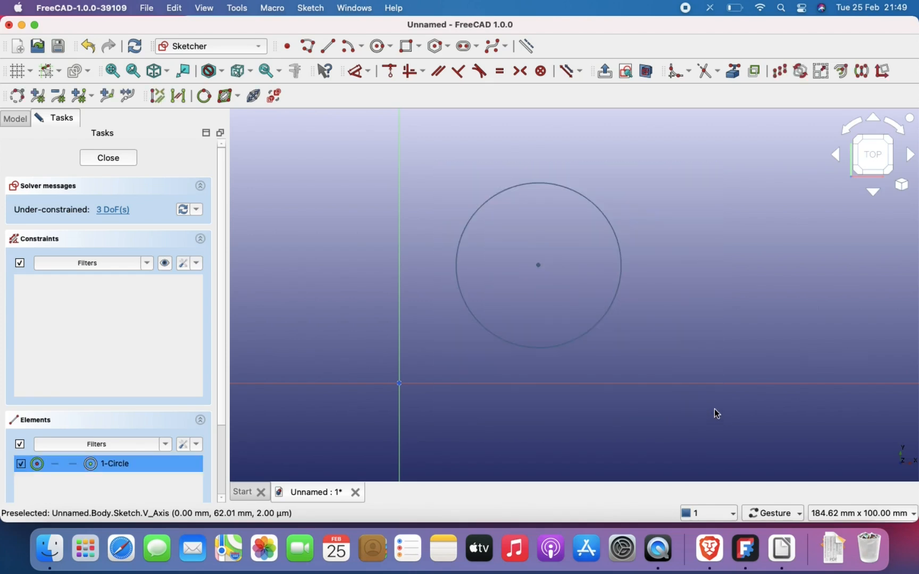
key(Delete)
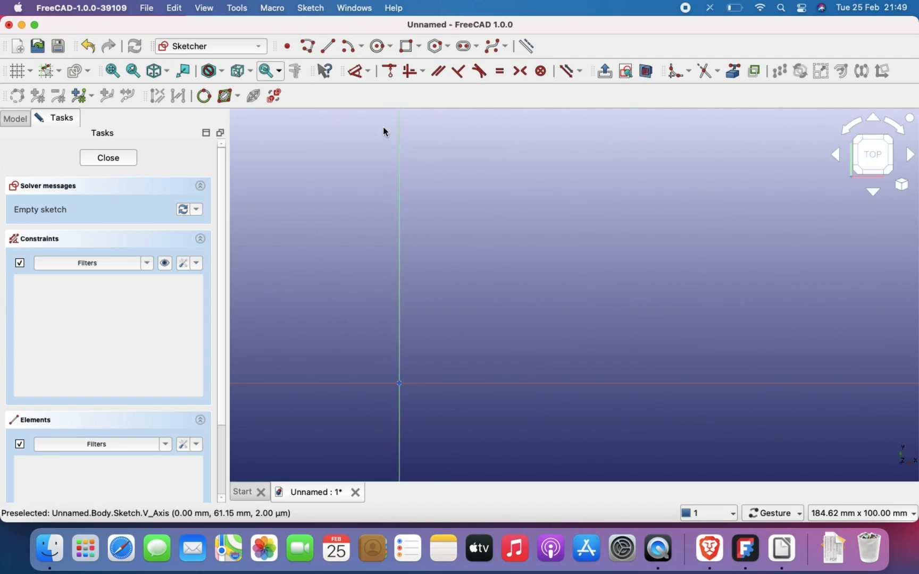
Step: Add a single point at about (-19, 43) mm in the sketch, on the negative X side of the vertical axis
click(286, 46)
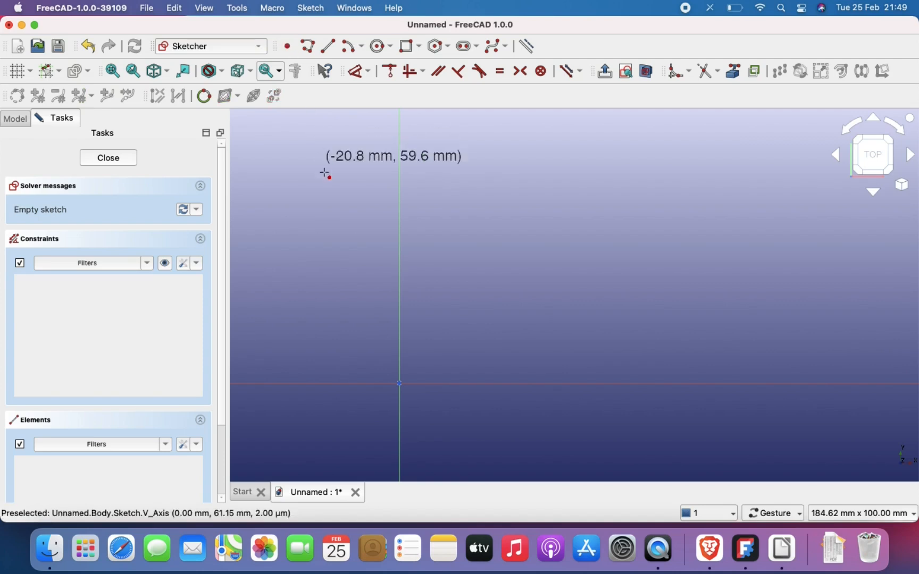
click(327, 222)
right_click(441, 248)
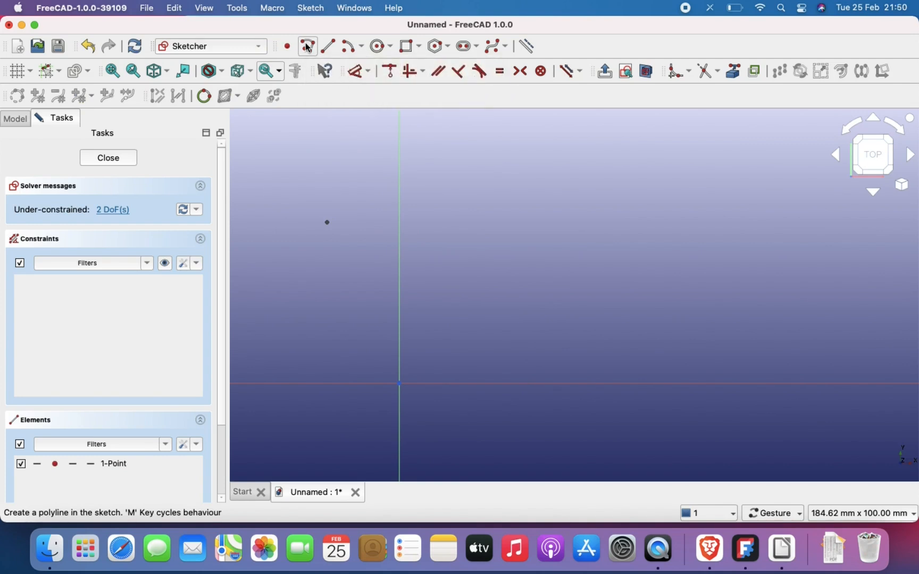
Step: Draw an open eight-segment zigzag polyline in the positive X and Y quadrant, ending at about (41, 63) mm
click(494, 284)
click(563, 195)
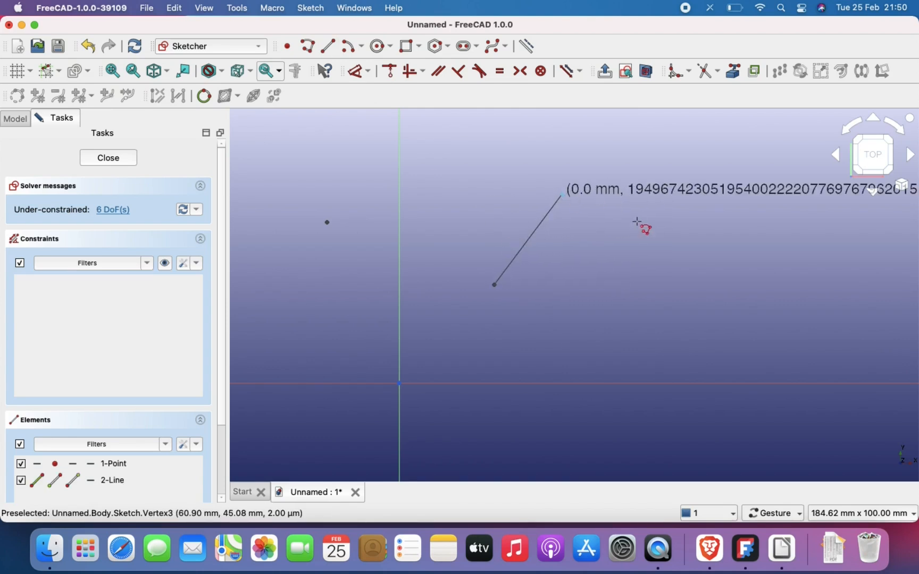
click(632, 285)
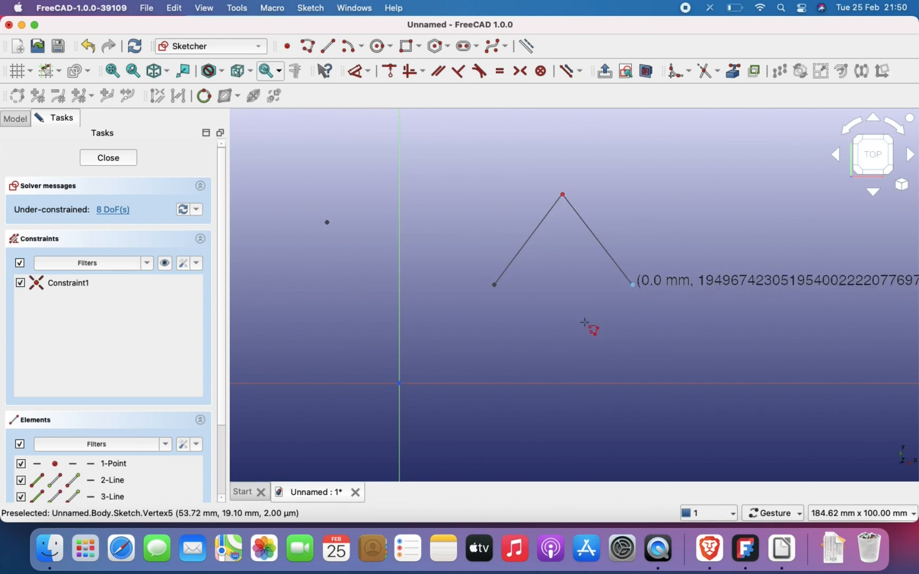
click(556, 344)
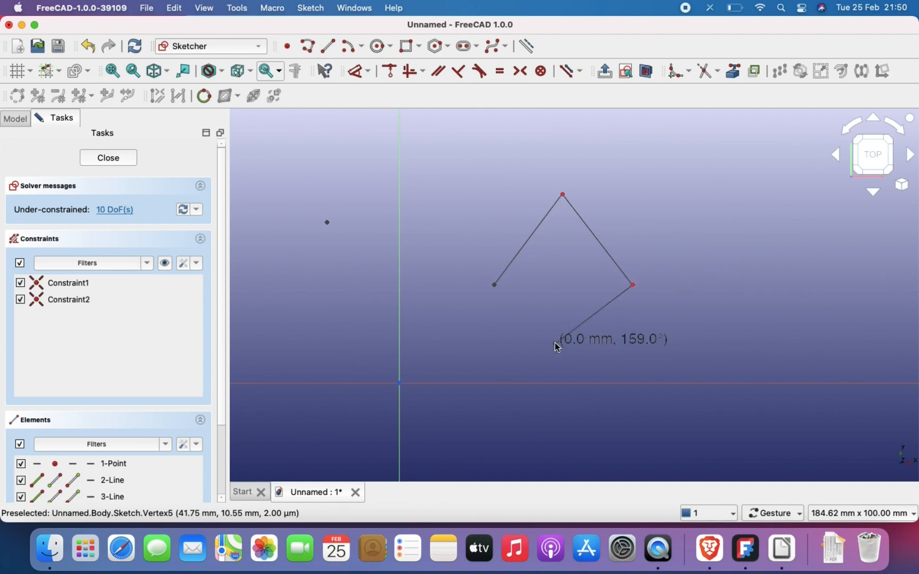
click(430, 333)
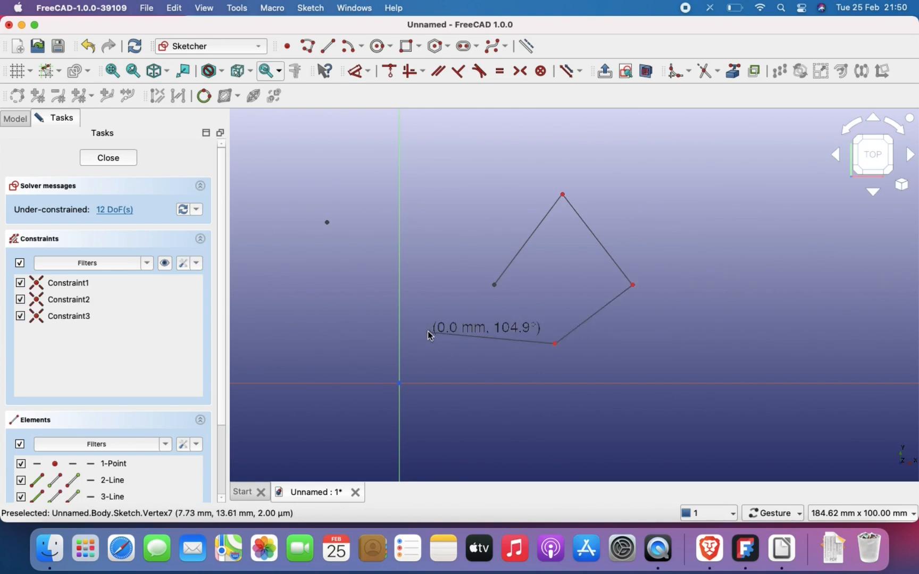
click(424, 253)
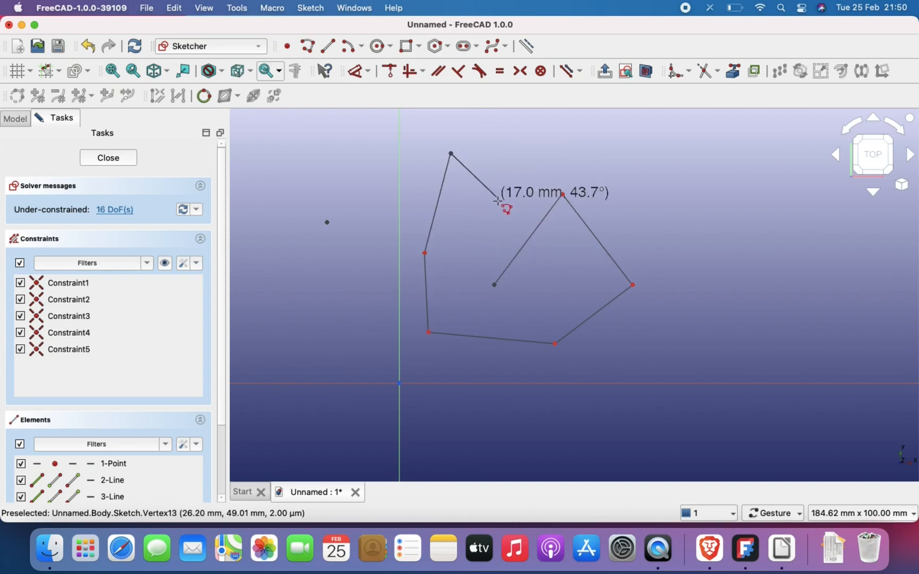
click(499, 207)
click(551, 147)
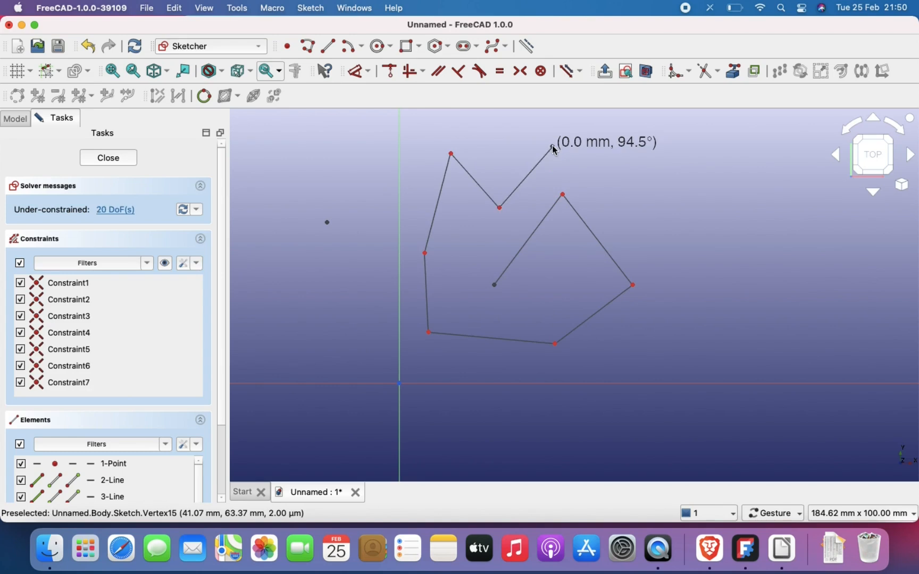
key(Escape)
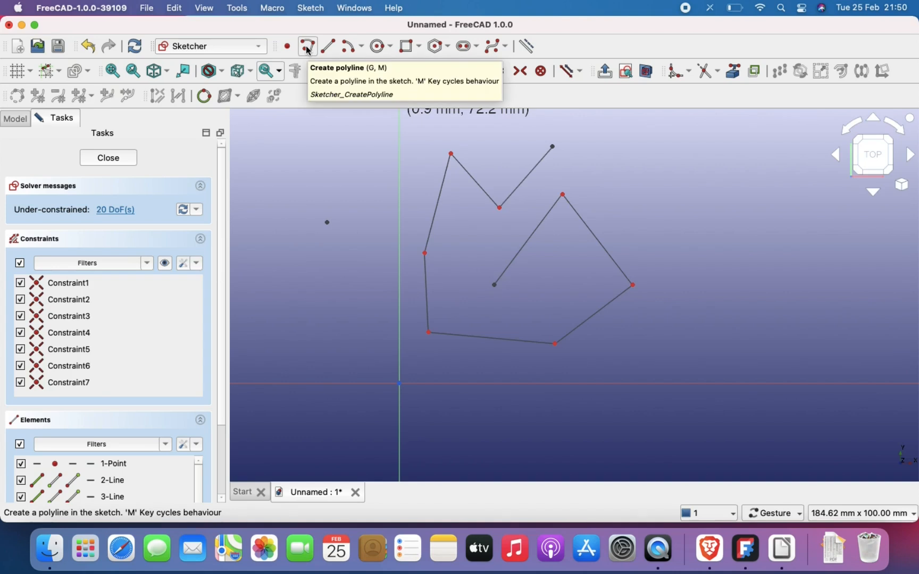
Step: Draw a second polyline beyond the first on the positive X side, combining a straight segment, a large tangent arc and a tangent straight segment
click(308, 49)
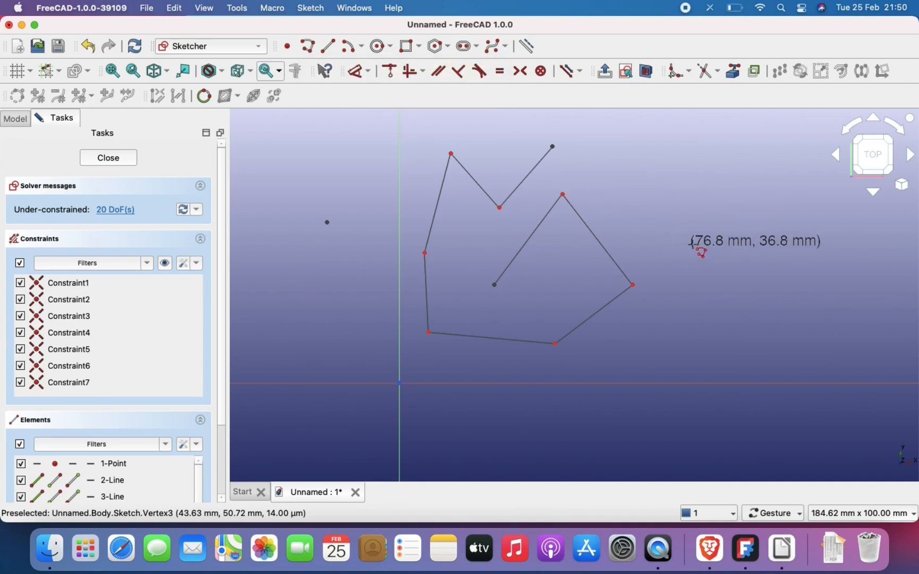
click(674, 217)
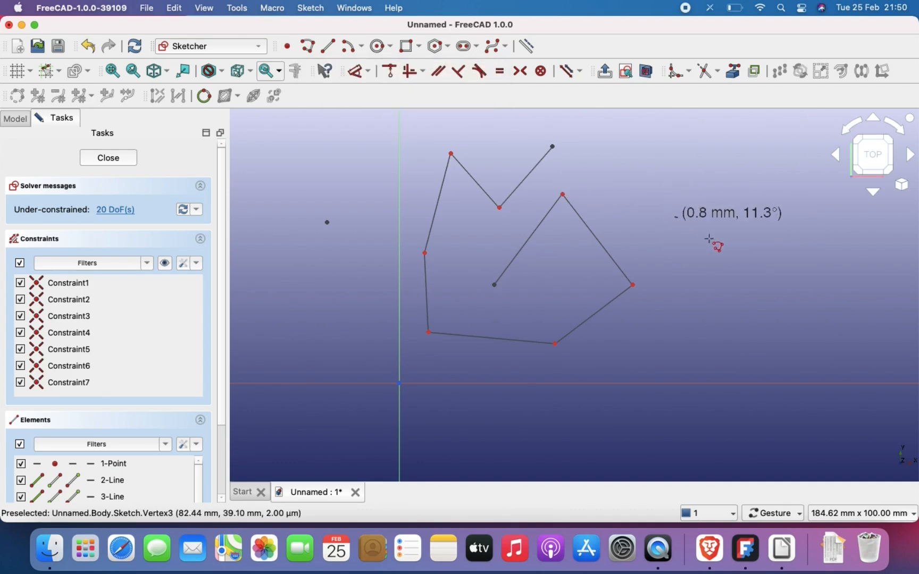
click(744, 293)
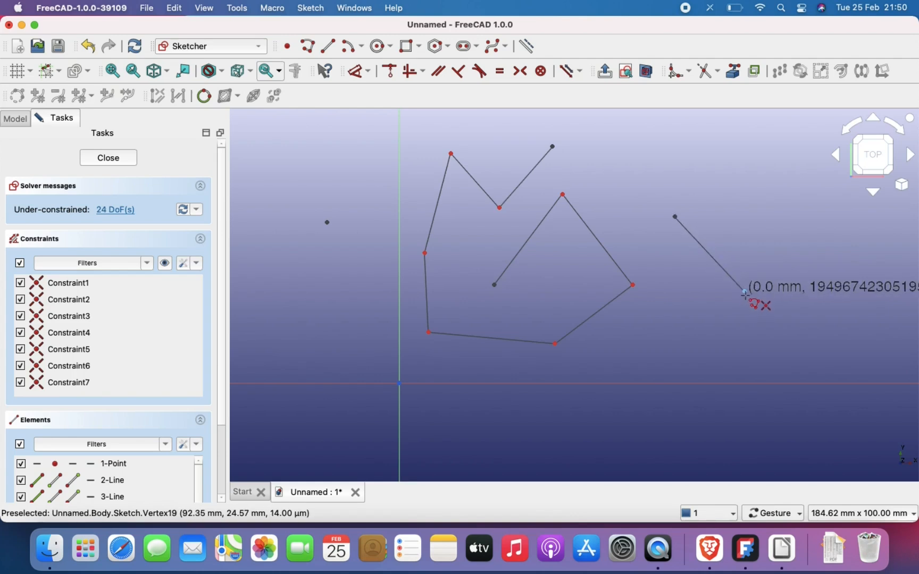
key(m)
key(m)
key(m)
key(m)
key(m)
key(m)
key(m)
key(m)
key(m)
key(m)
key(m)
key(m)
key(m)
key(m)
key(m)
key(m)
key(m)
key(m)
key(m)
key(m)
key(m)
key(m)
key(m)
key(m)
key(m)
key(m)
key(m)
key(m)
key(m)
key(m)
key(m)
key(m)
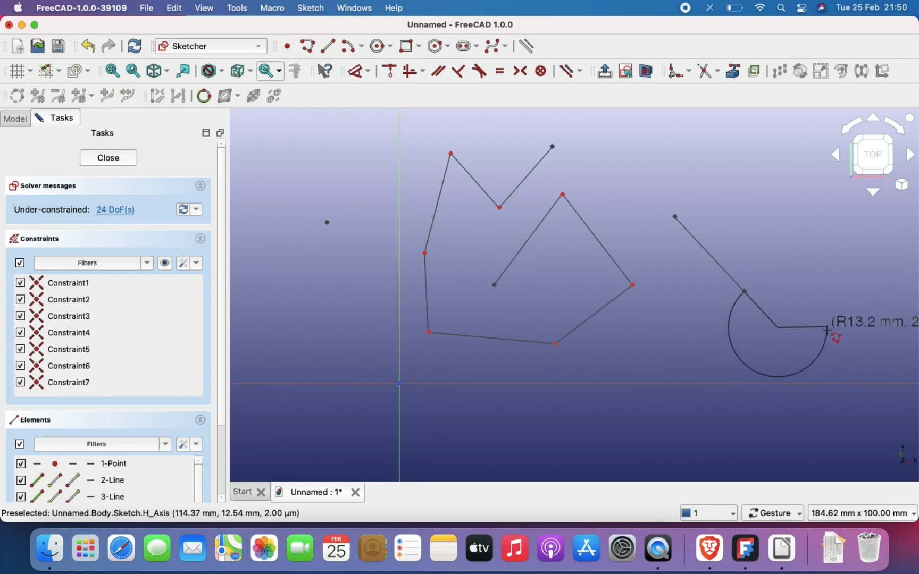
click(820, 280)
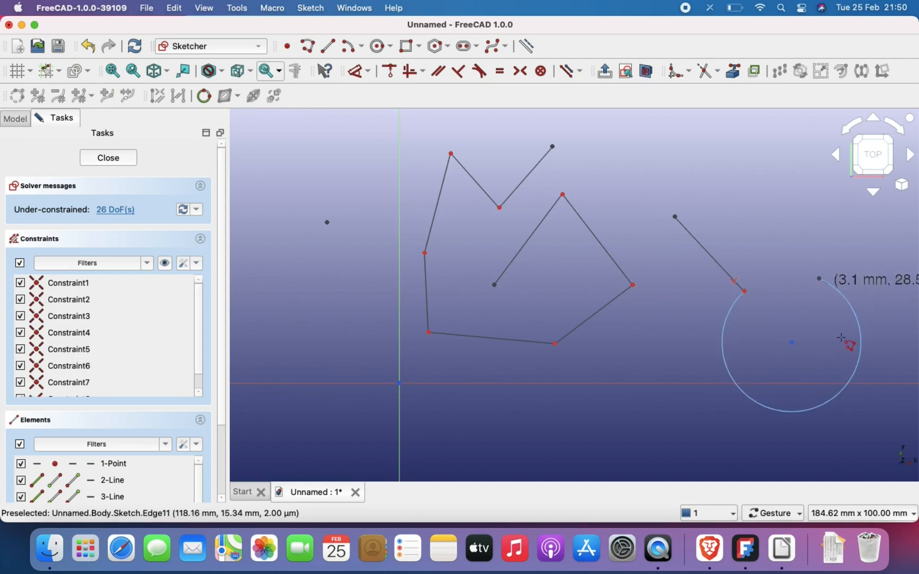
click(765, 234)
key(Escape)
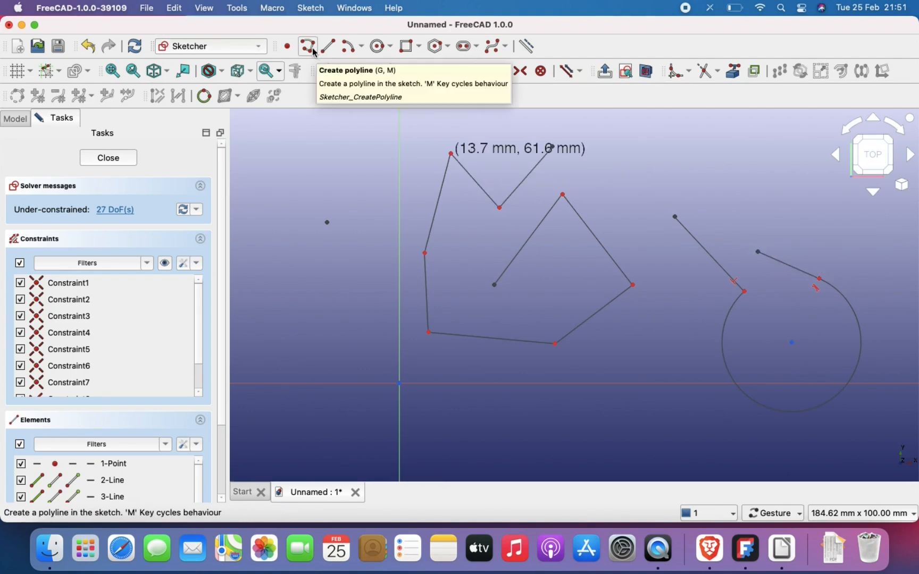
key(Escape)
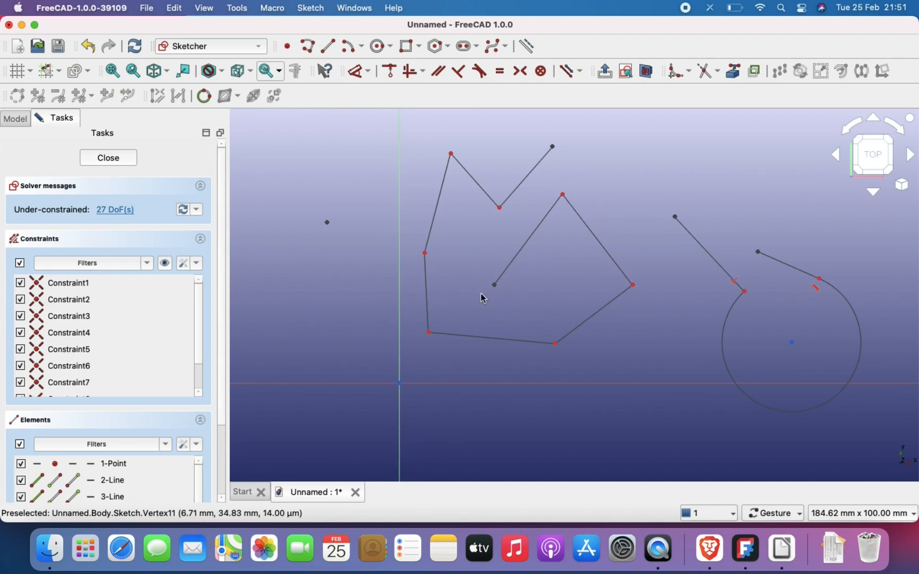
Step: Draw a steep line on the negative X side of the lone point, with its upper end at about (-40, 58) mm
right_drag(481, 293, 550, 300)
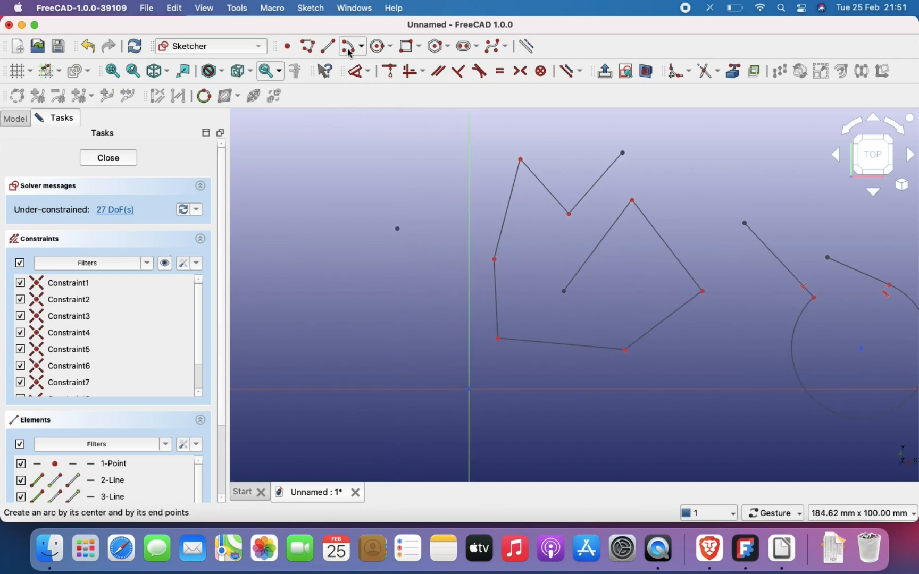
click(327, 47)
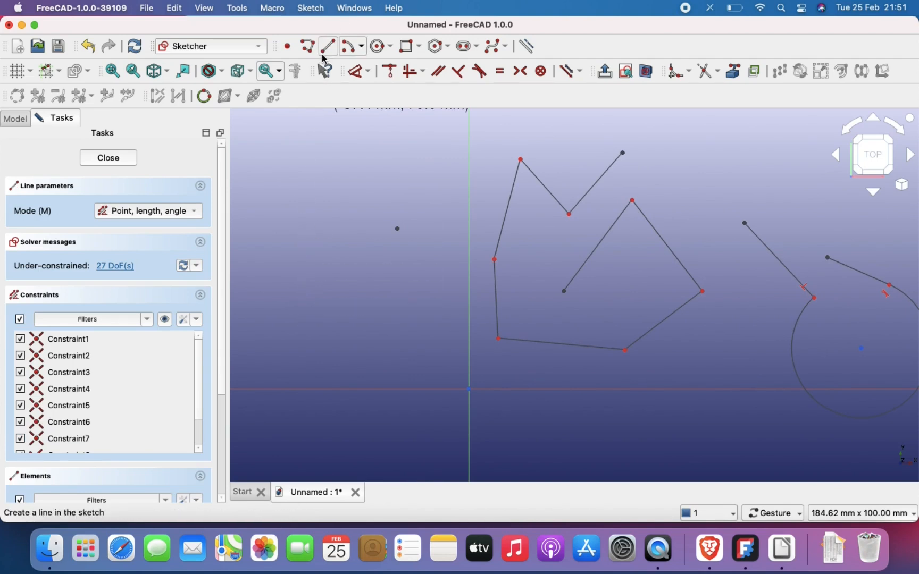
click(294, 336)
click(320, 173)
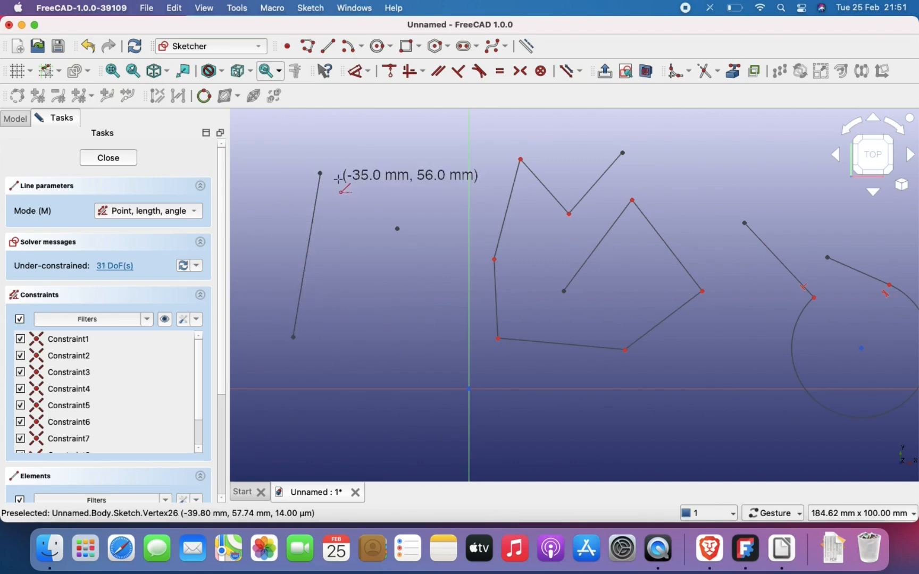
Step: Draw an arc by centre on the lone point, sweeping clockwise from its upper negative X side to below the point
click(353, 51)
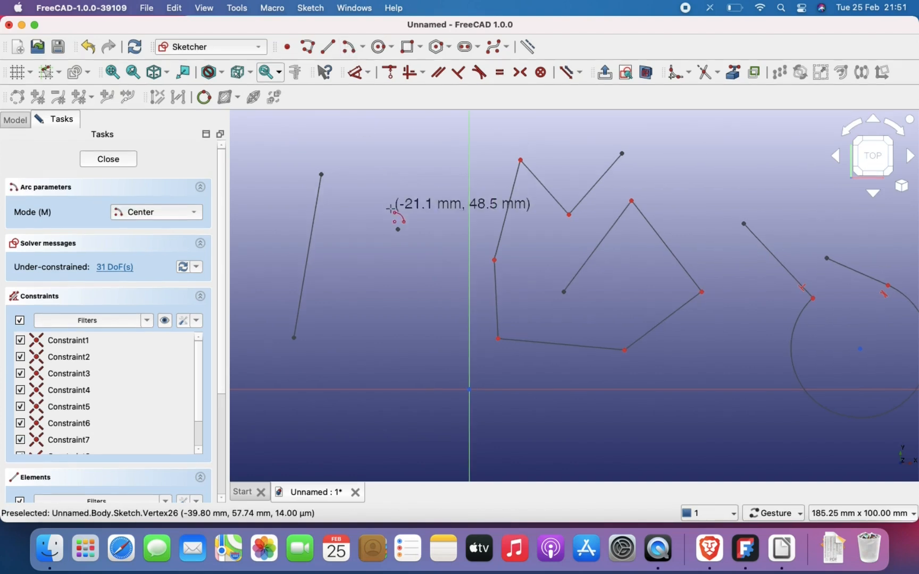
click(398, 229)
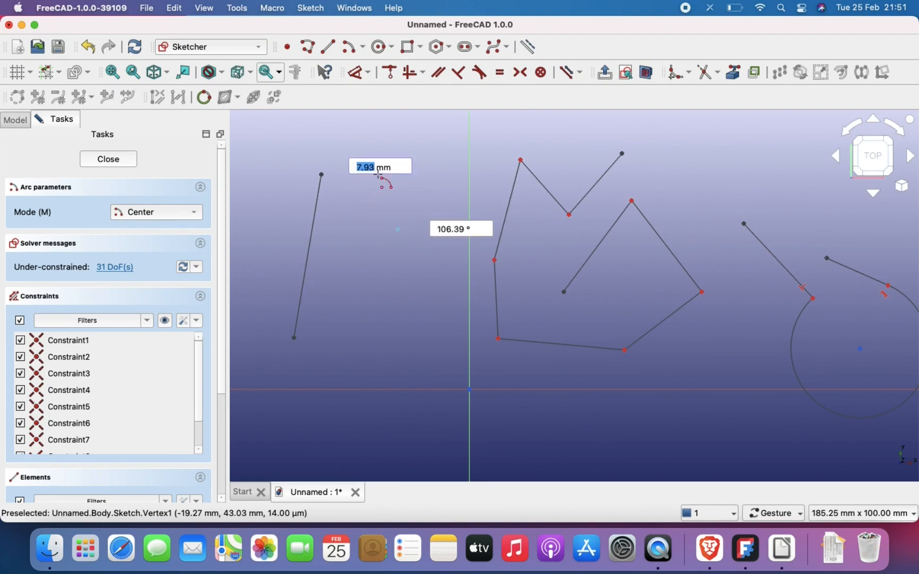
click(351, 153)
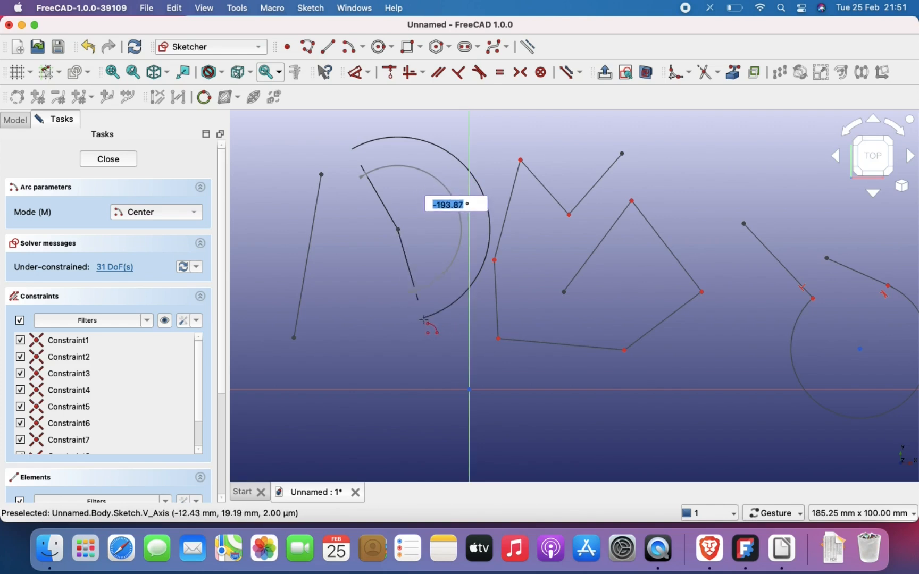
click(407, 319)
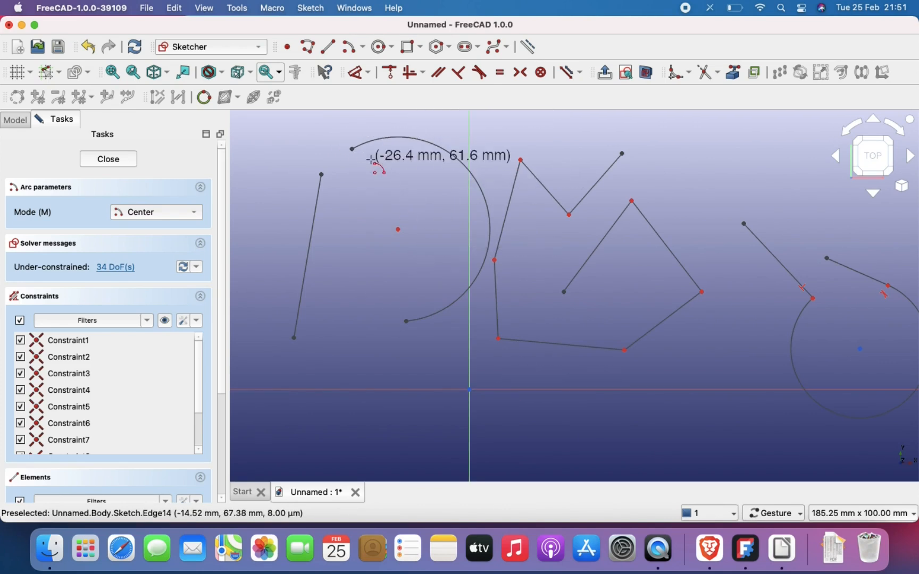
click(364, 49)
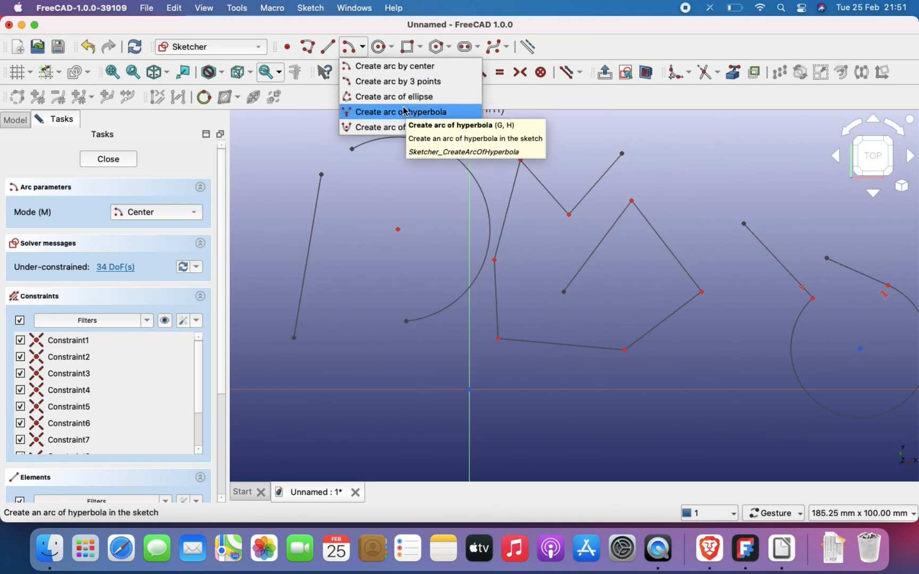
click(390, 130)
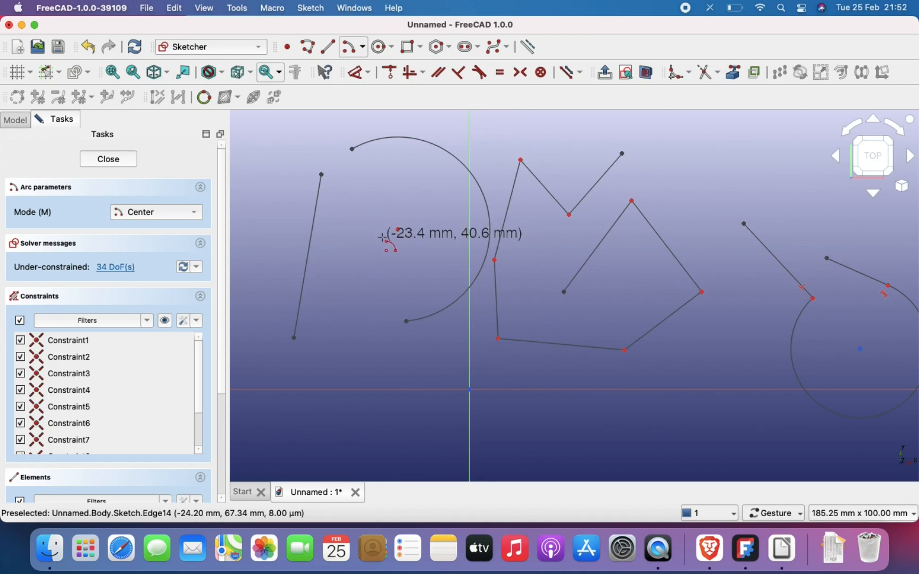
Step: Select all the point, line, polyline and arc geometry in the sketch and delete it together
scroll(419, 247, down, 4)
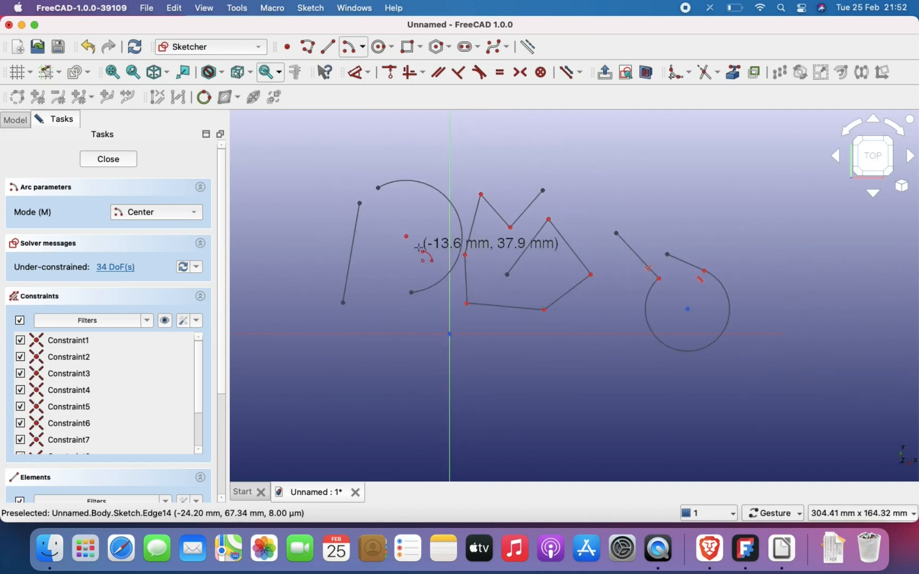
key(Escape)
mouse_move(298, 152)
mouse_down()
mouse_move(878, 434)
mouse_move(779, 421)
mouse_up()
key(Delete)
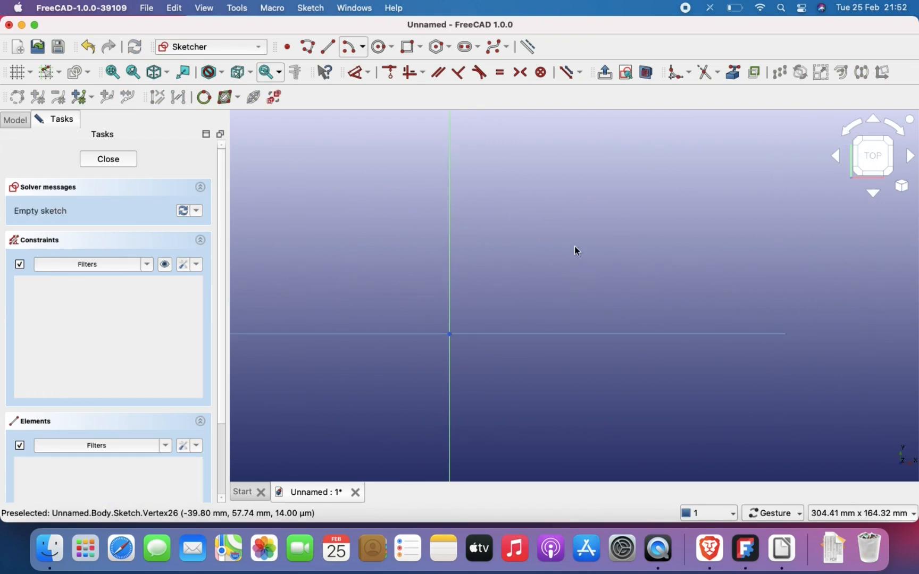
Step: Draw a rectangle about 63 mm wide and 53 mm high in the positive X and Y quadrant, clear of both axes
click(407, 51)
click(498, 287)
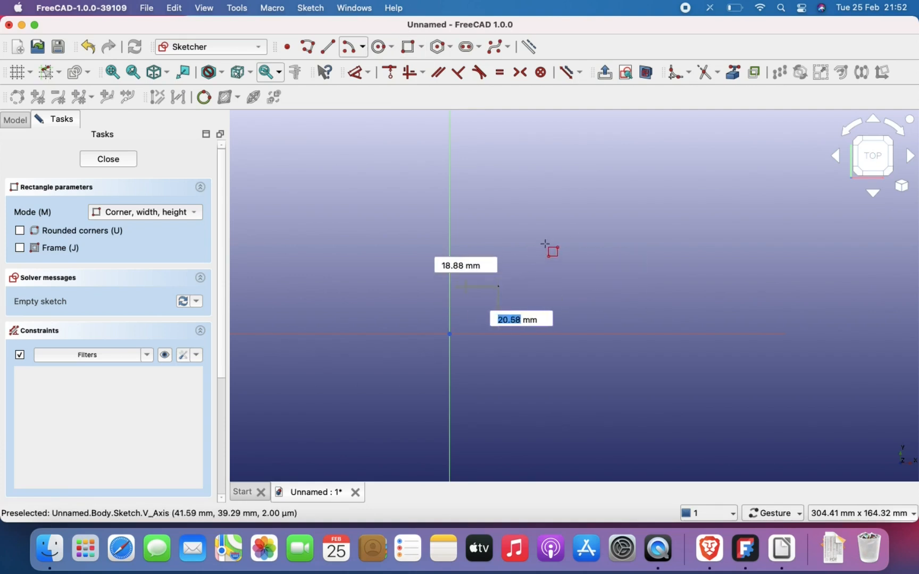
click(640, 168)
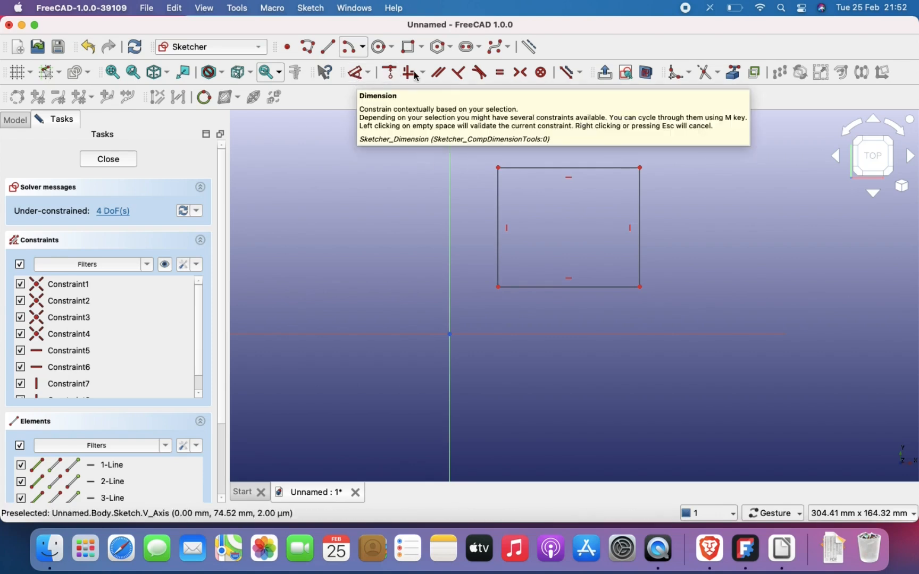
Step: Dimension the rectangle's bottom edge at 120 mm, placing the dimension just below the edge
click(357, 74)
click(564, 290)
click(576, 321)
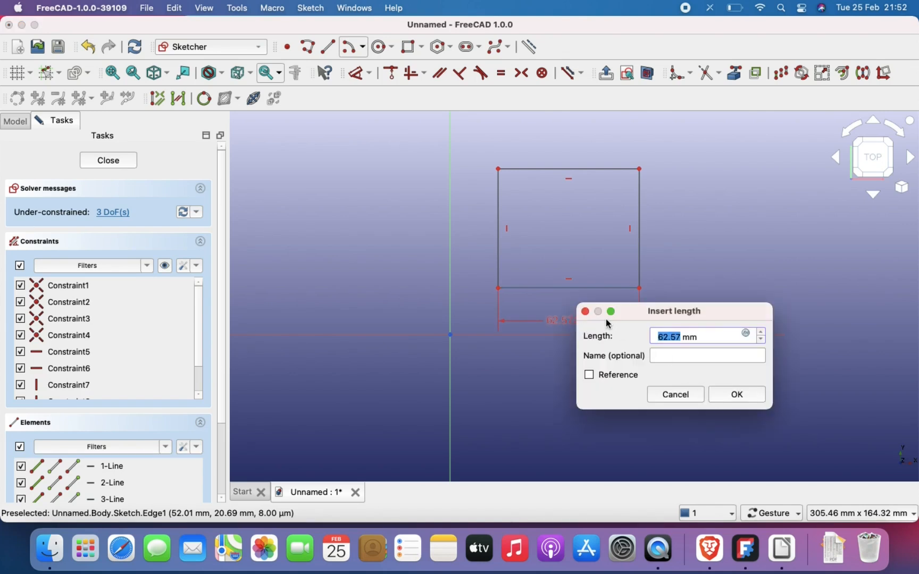
text(120)
key(Return)
Step: Dimension the rectangle's left edge at 60 mm, placing the dimension outside the shape
click(426, 240)
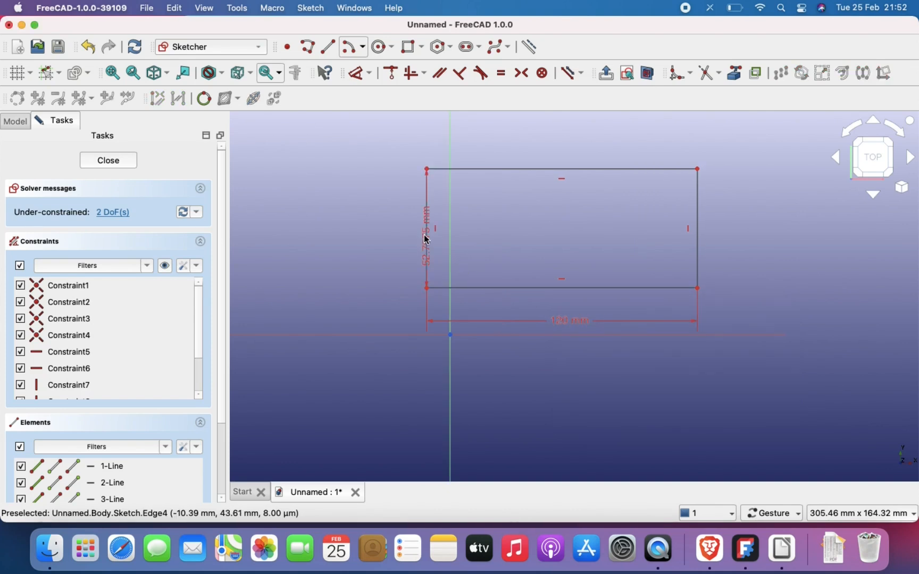
click(349, 216)
text(60)
key(Return)
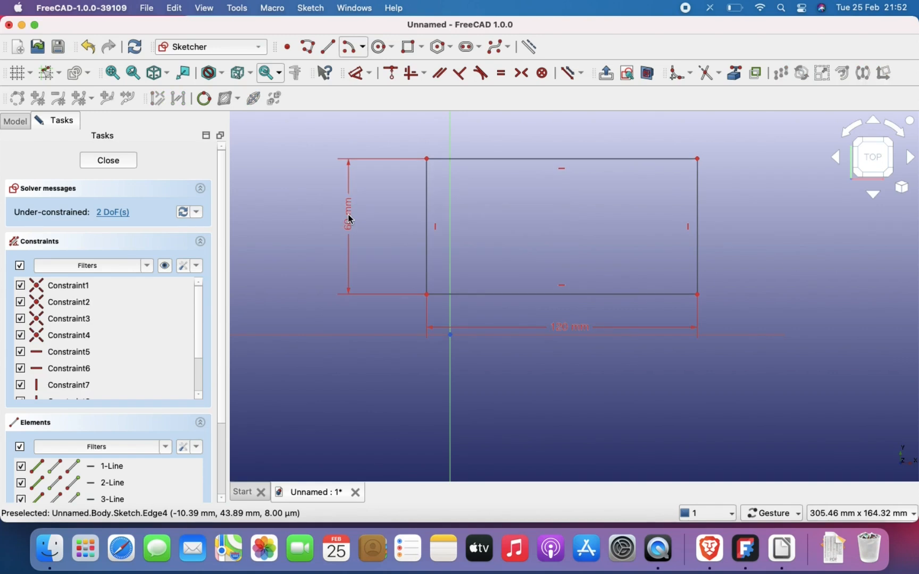
Step: Change the rectangle's height dimension to 120 mm
scroll(535, 276, up, 2)
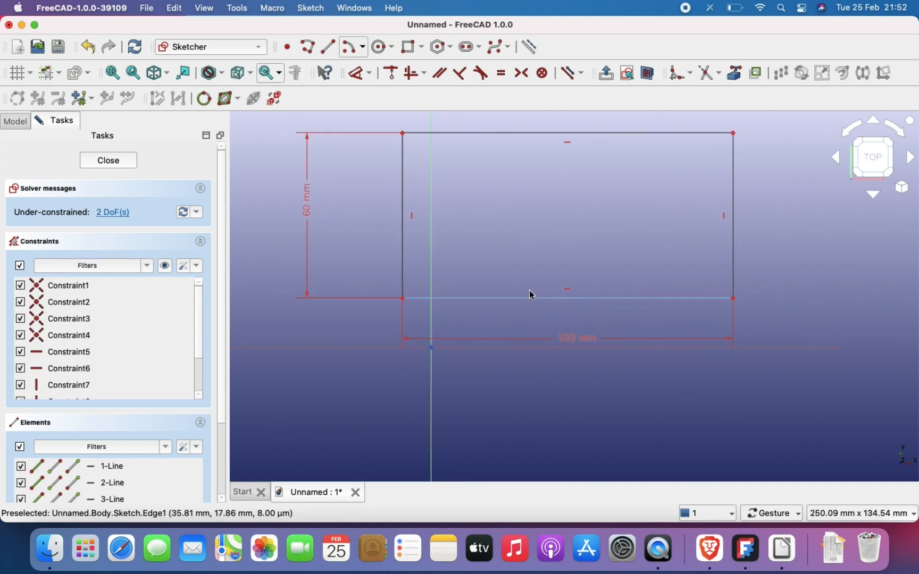
double_click(305, 211)
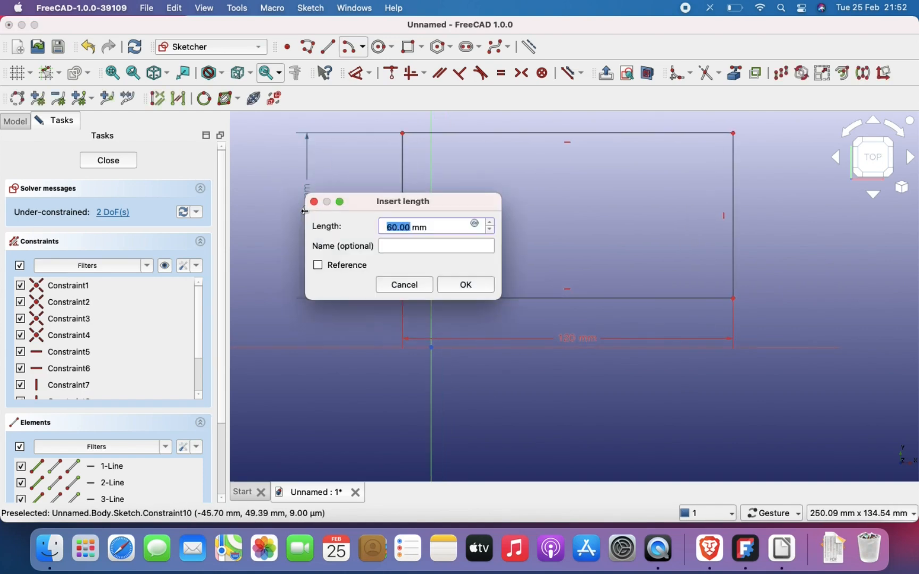
text(120)
key(Return)
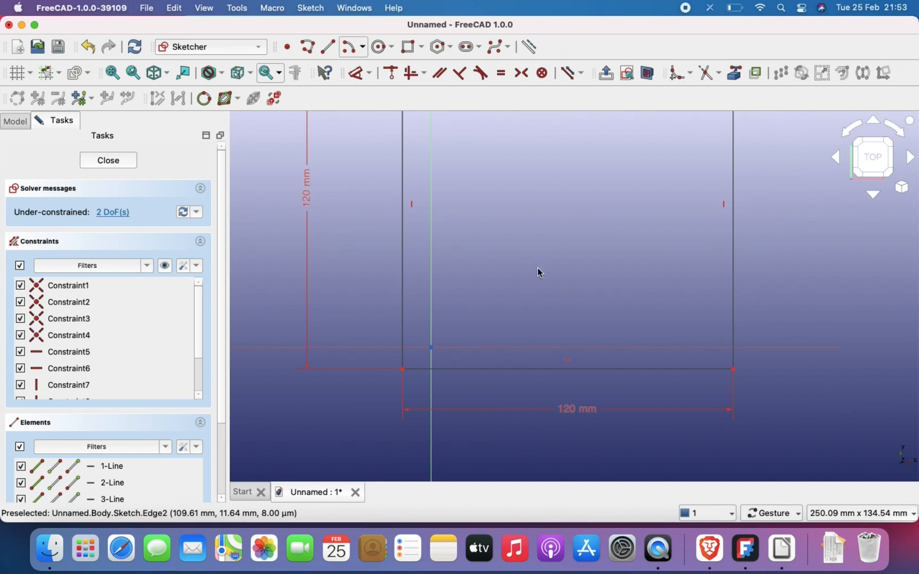
click(203, 7)
mouse_move(238, 118)
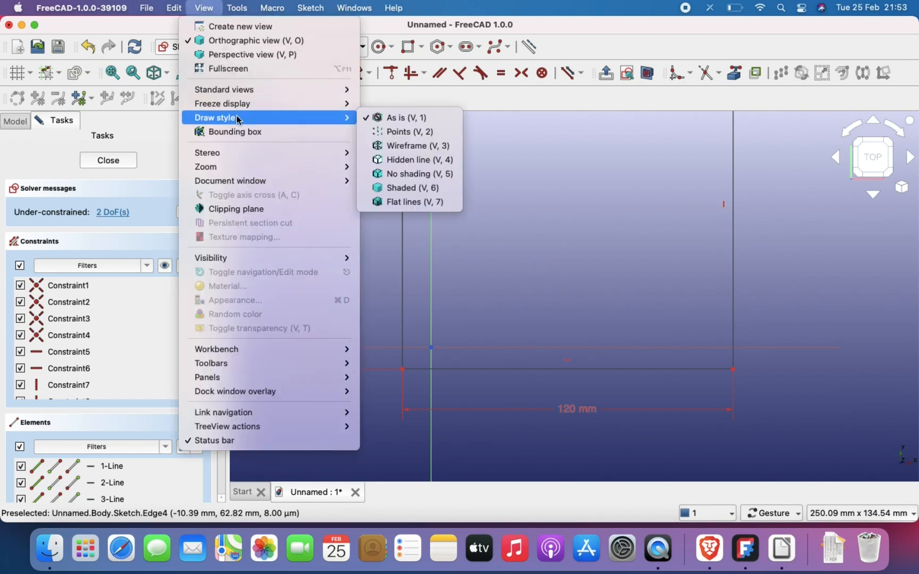
mouse_move(264, 92)
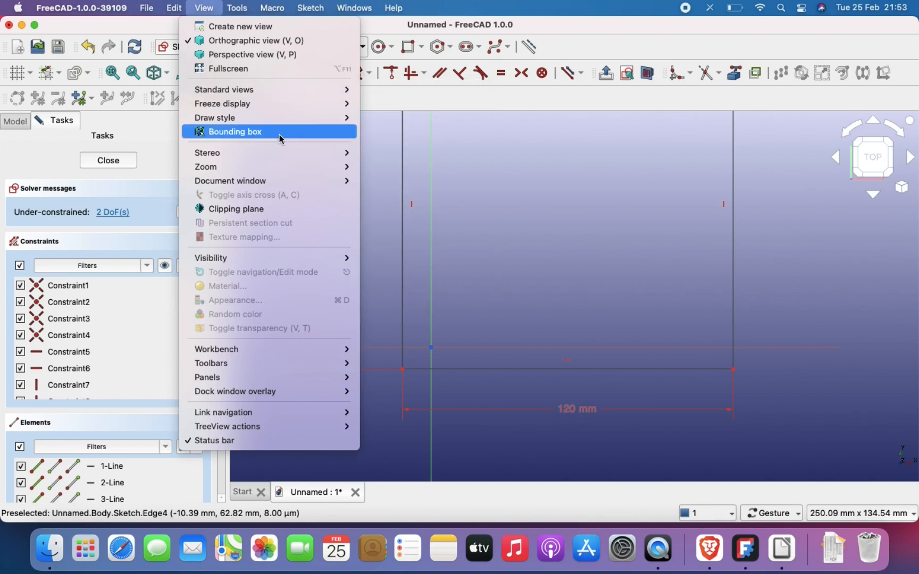
mouse_move(284, 121)
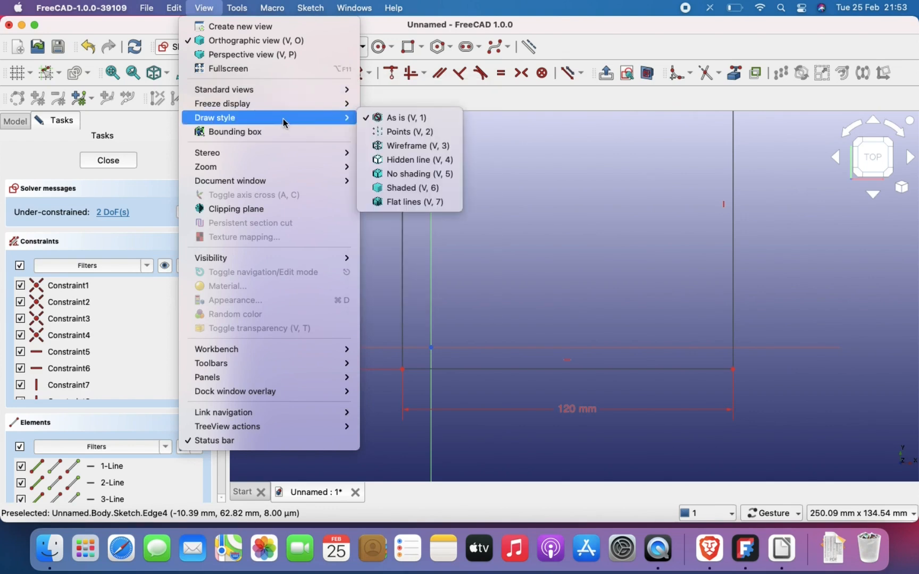
click(579, 265)
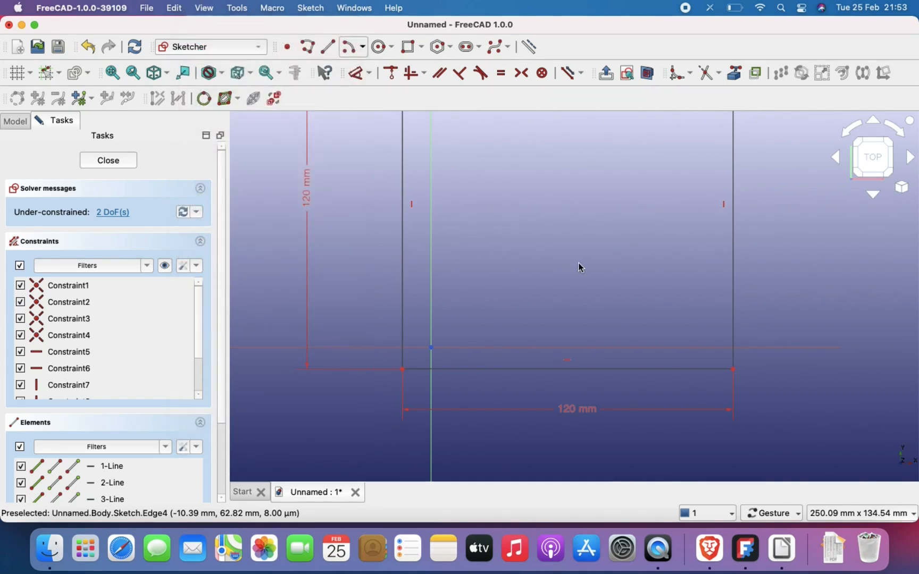
Step: Inspect the square sketch from the front and corner views, and return to the top view
key(v)
key(1)
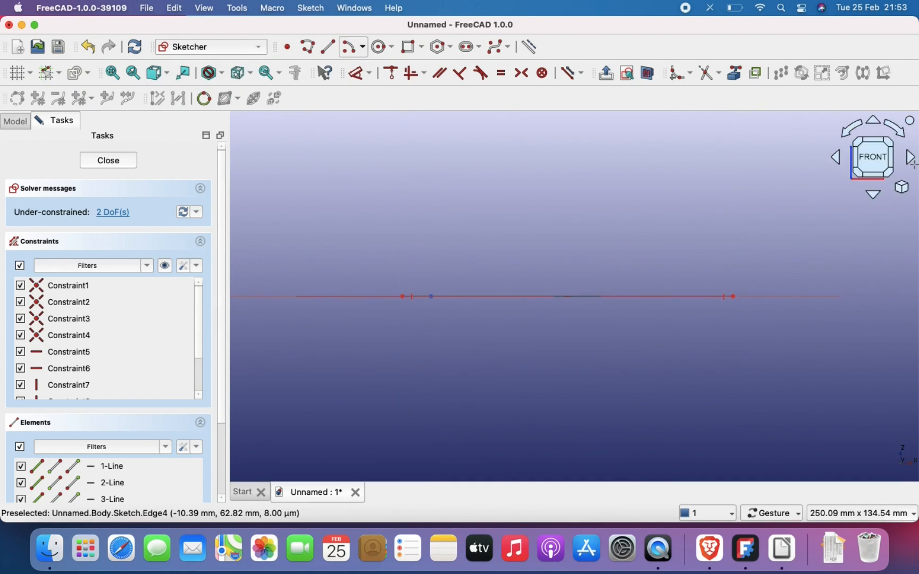
click(858, 172)
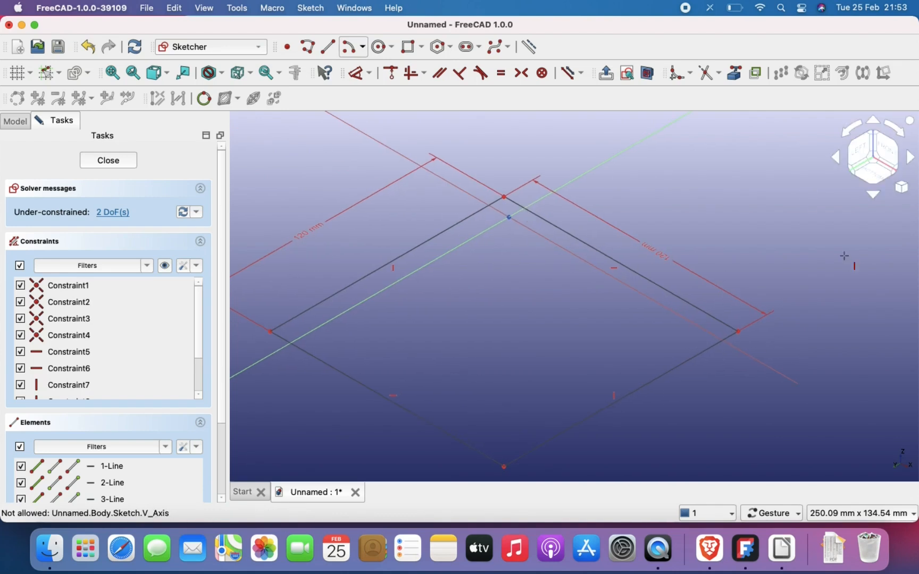
click(885, 154)
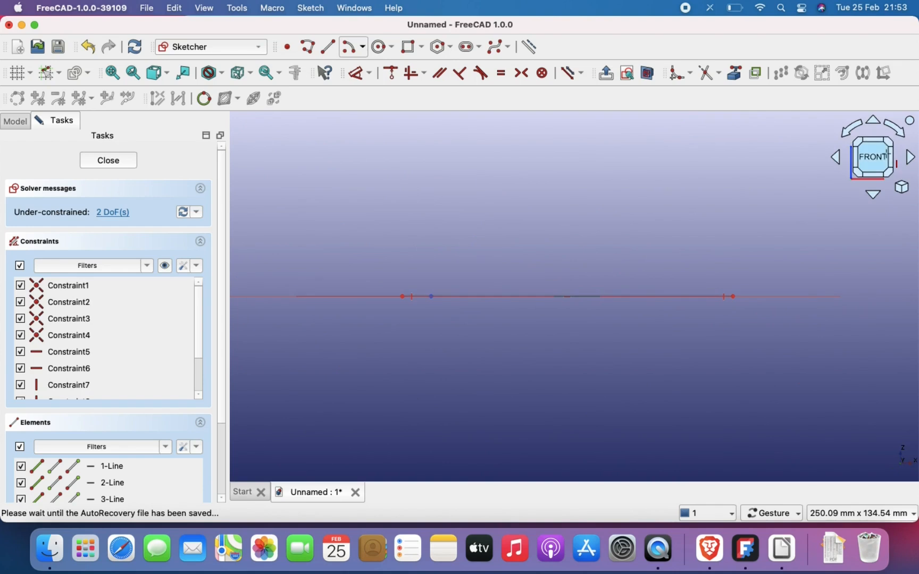
click(835, 158)
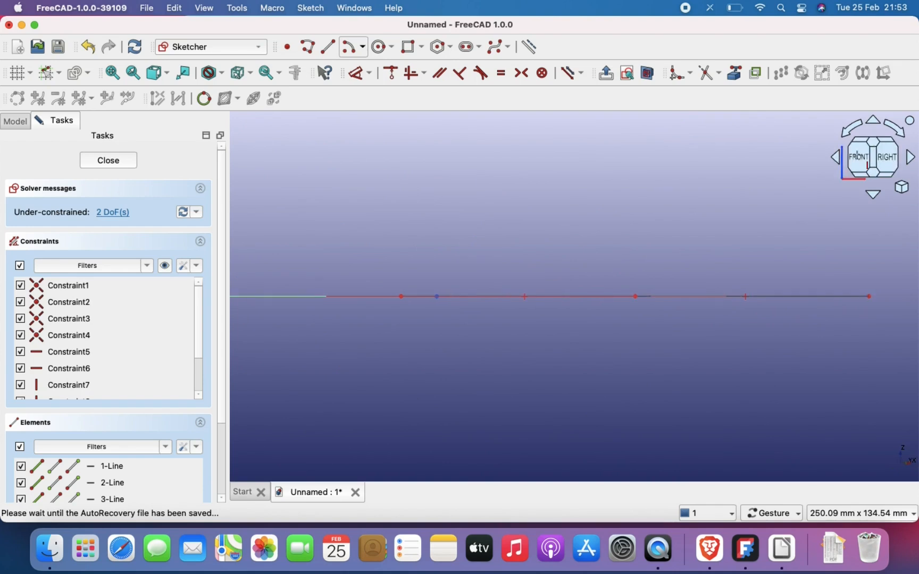
click(872, 143)
click(873, 143)
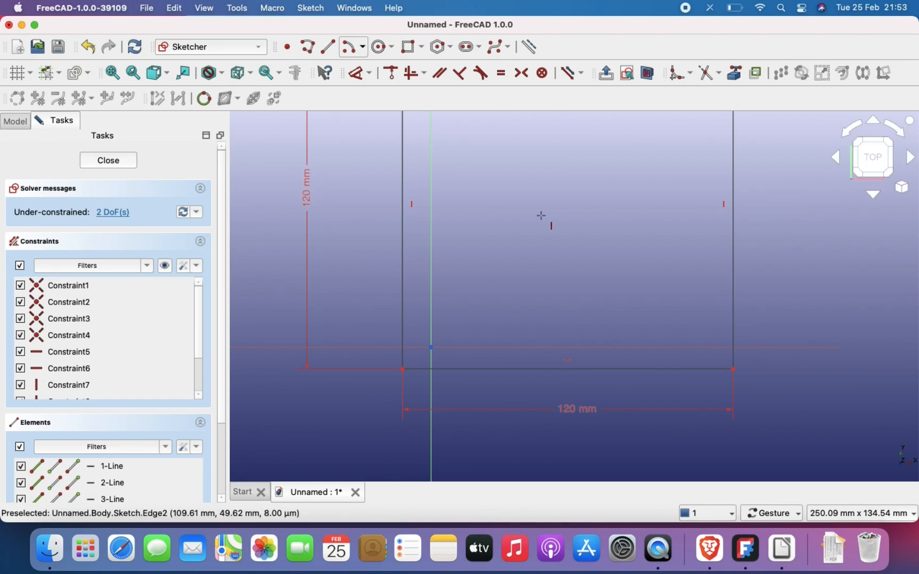
Step: Zoom out and in on the square, and fit the whole sketch in view, centred in the workspace
scroll(540, 216, down, 3)
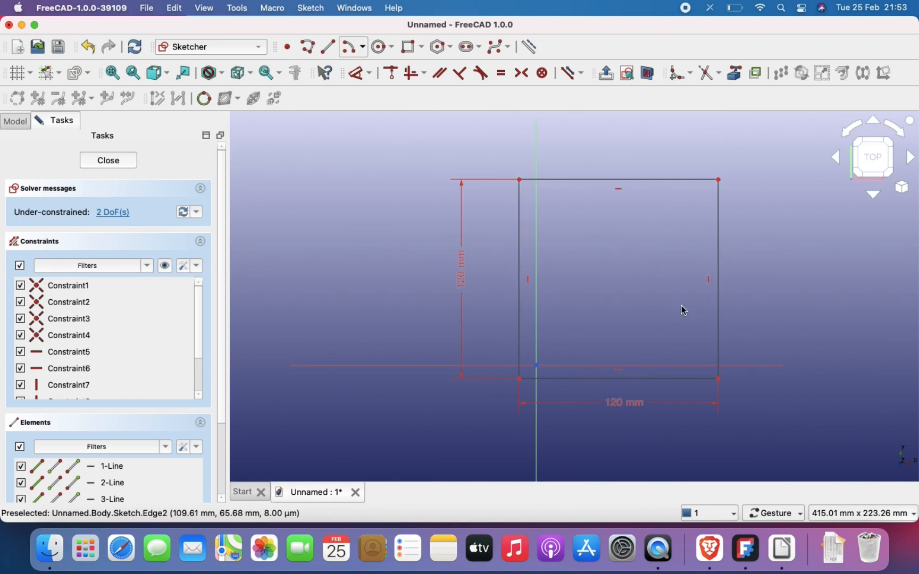
scroll(546, 404, up, 10)
scroll(546, 403, down, 2)
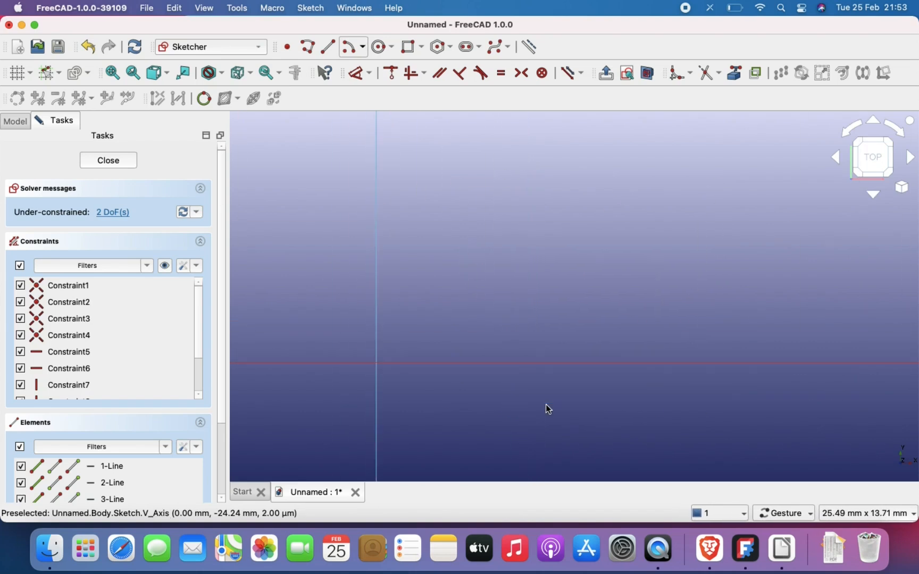
key(v)
key(f)
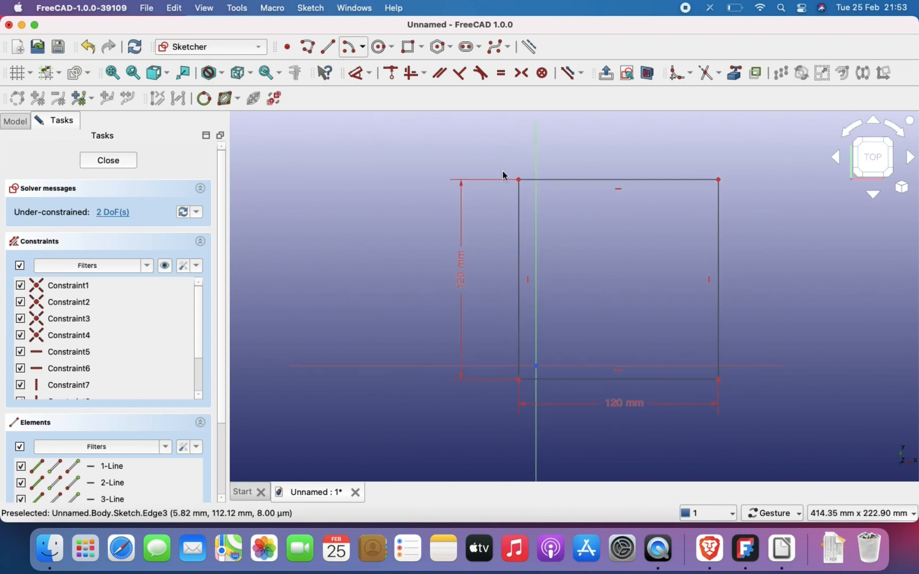
mouse_move(624, 264)
right_down()
mouse_move(539, 264)
mouse_move(529, 277)
right_up()
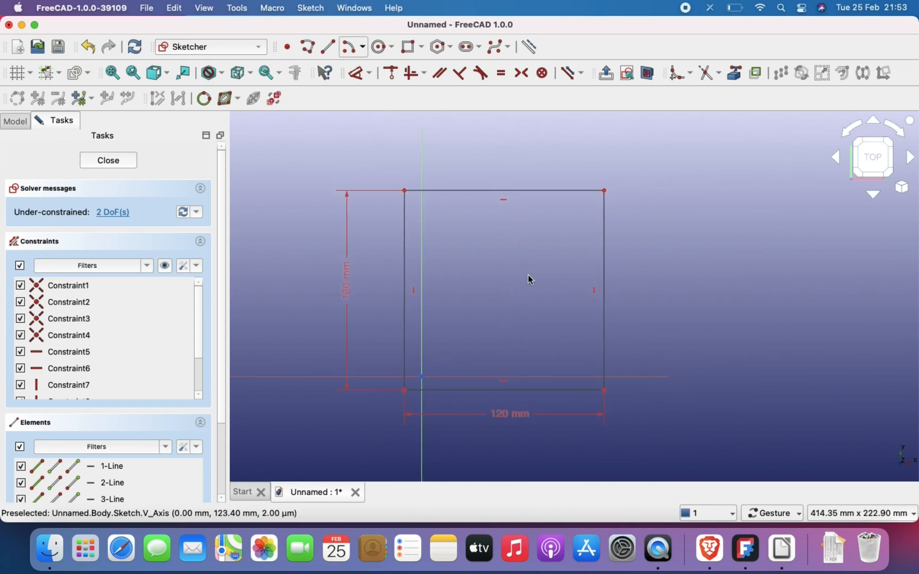
Step: Draw a 3-point arc from the square's right edge midpoint to its bottom edge, passing through the top edge, and delete the arc
click(357, 51)
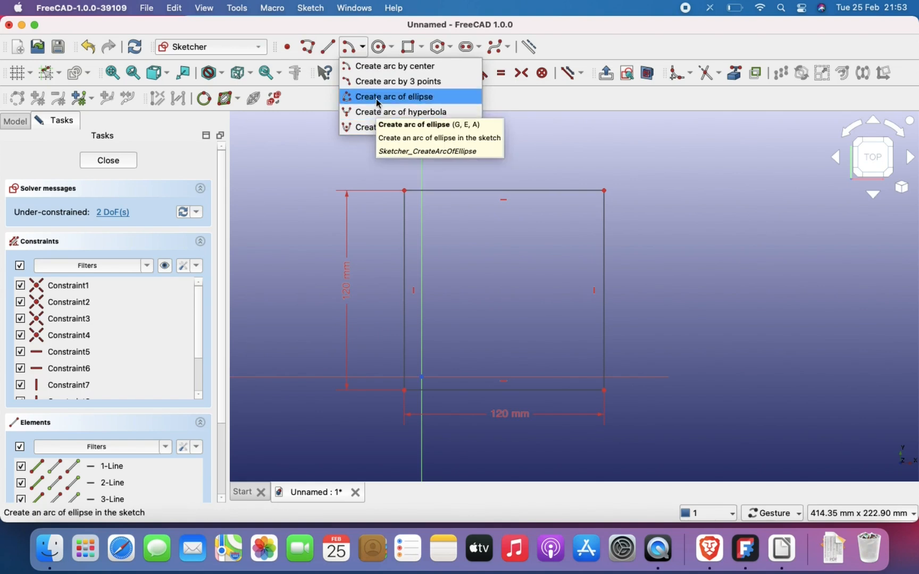
click(410, 83)
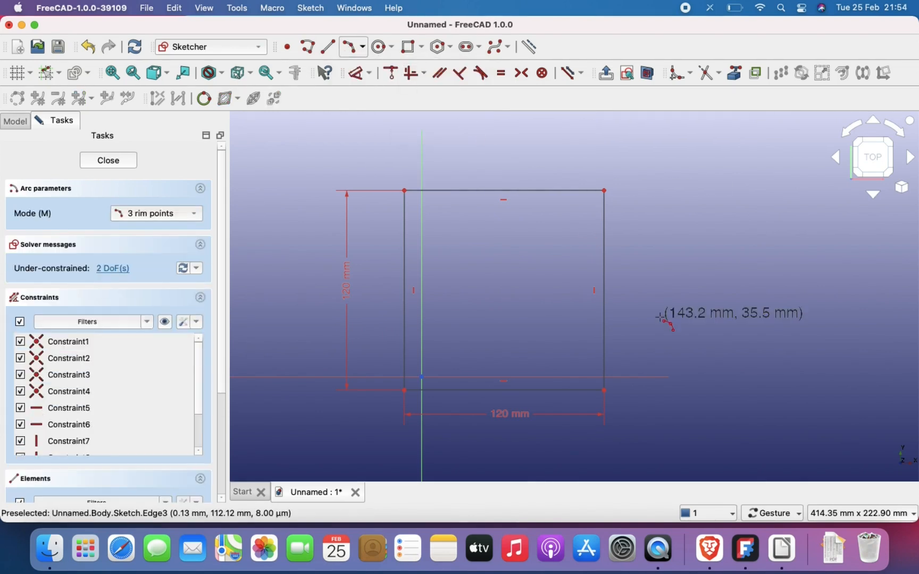
click(604, 289)
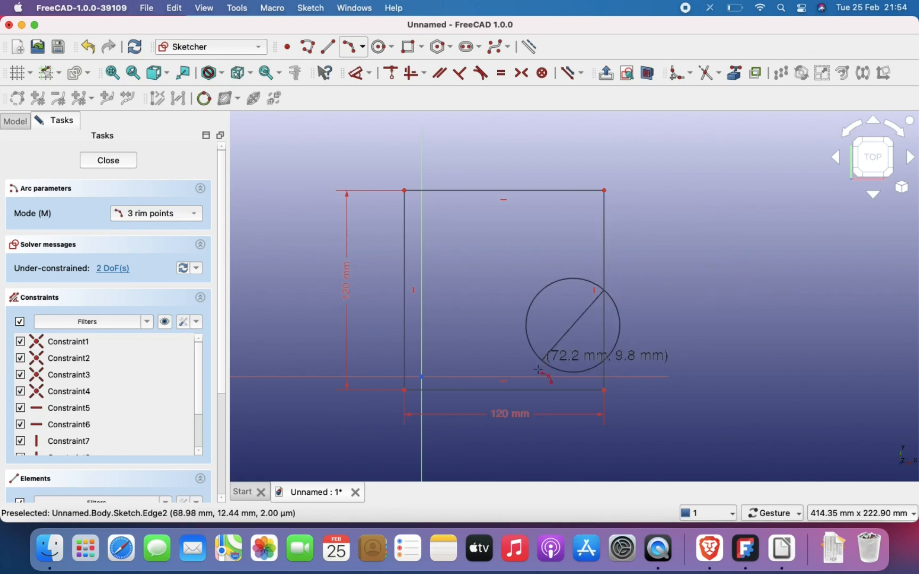
click(477, 391)
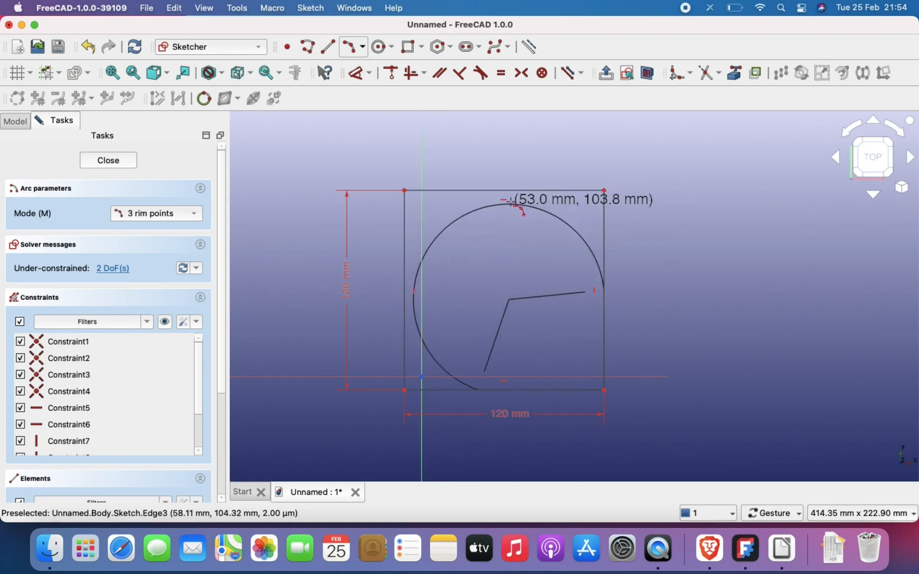
click(504, 191)
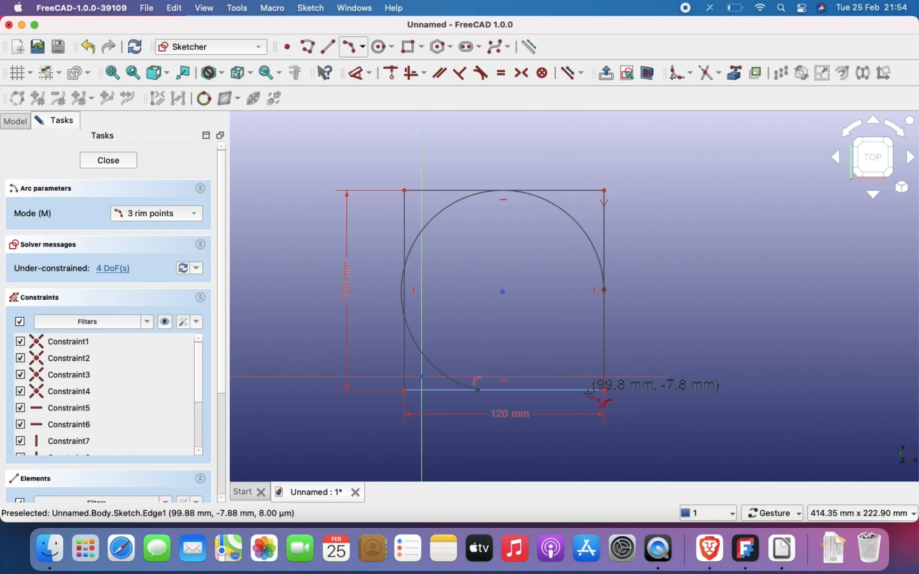
key(Escape)
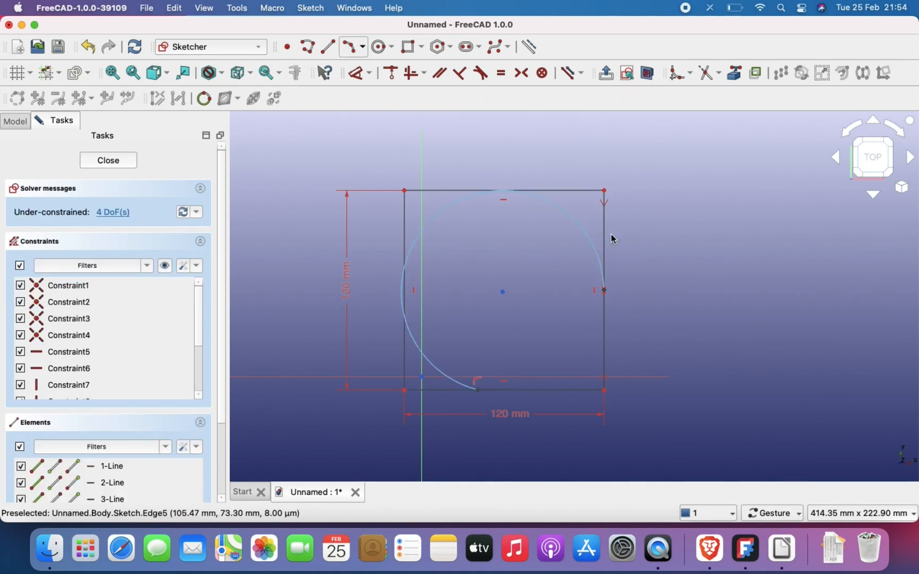
click(574, 222)
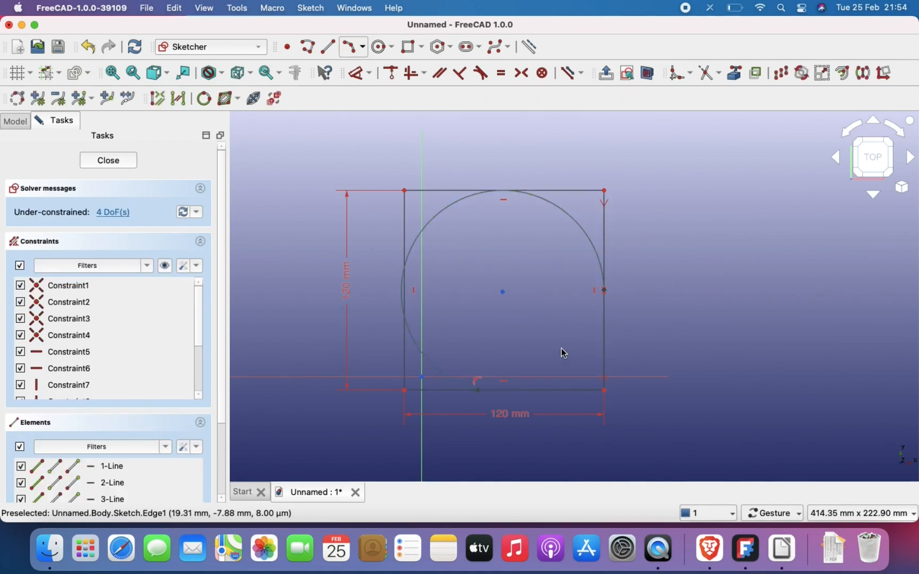
key(Delete)
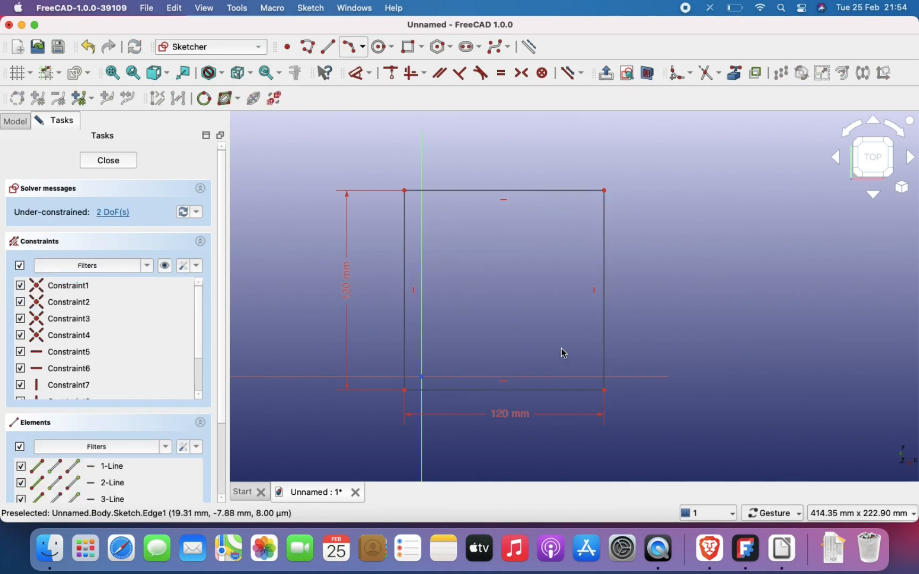
Step: Draw a circle by centre on the square's upper-right corner with a diameter of 120 mm
click(379, 47)
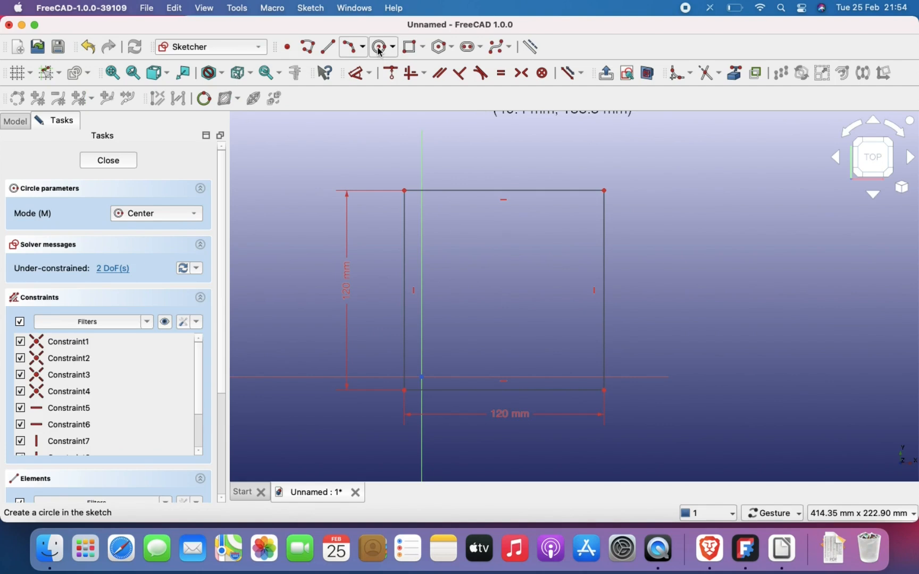
click(605, 191)
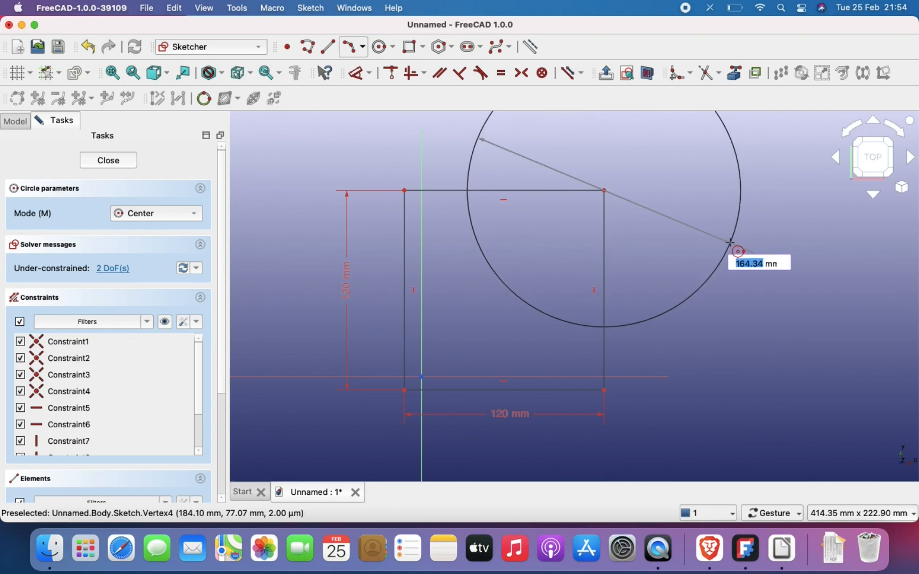
text(120)
key(Return)
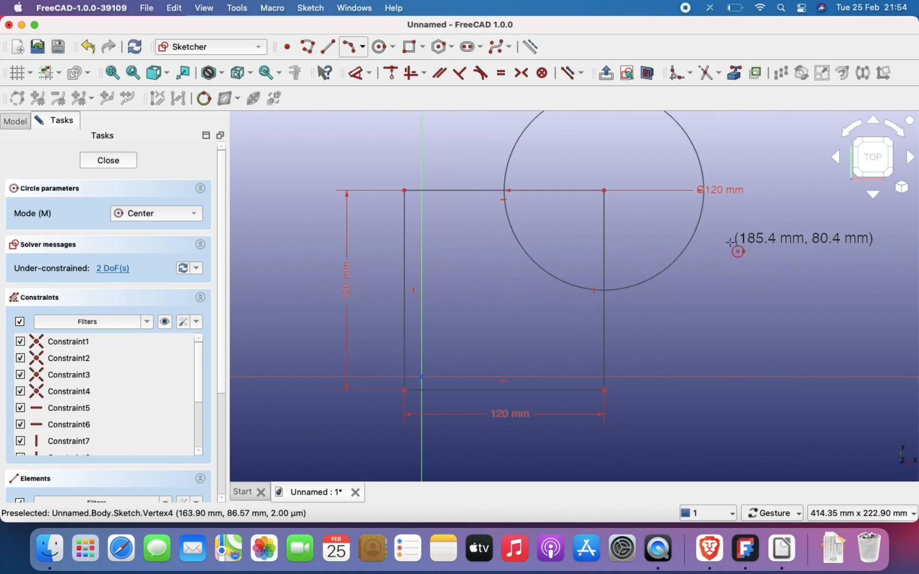
key(Escape)
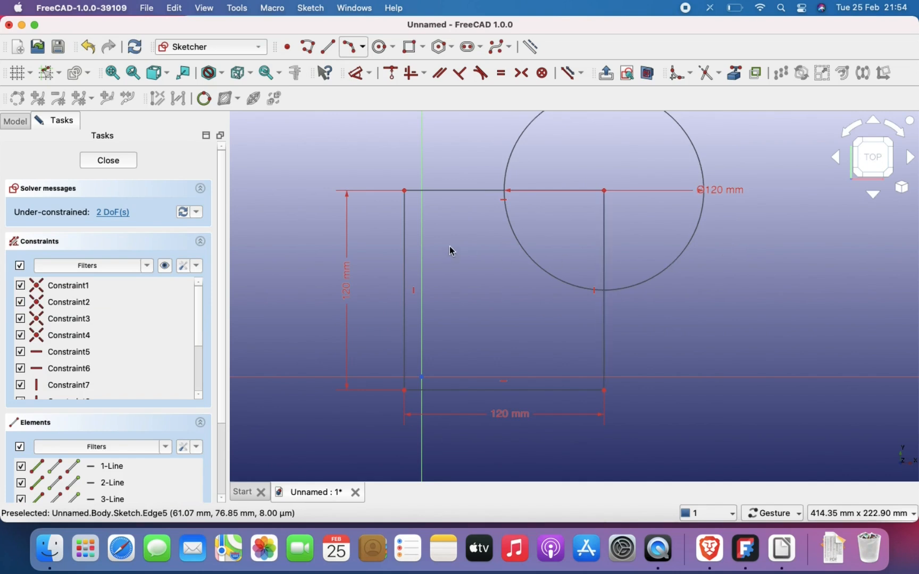
Step: Draw a circle by 3 rim points on the square's top, left and bottom edges so it fills the square
click(392, 47)
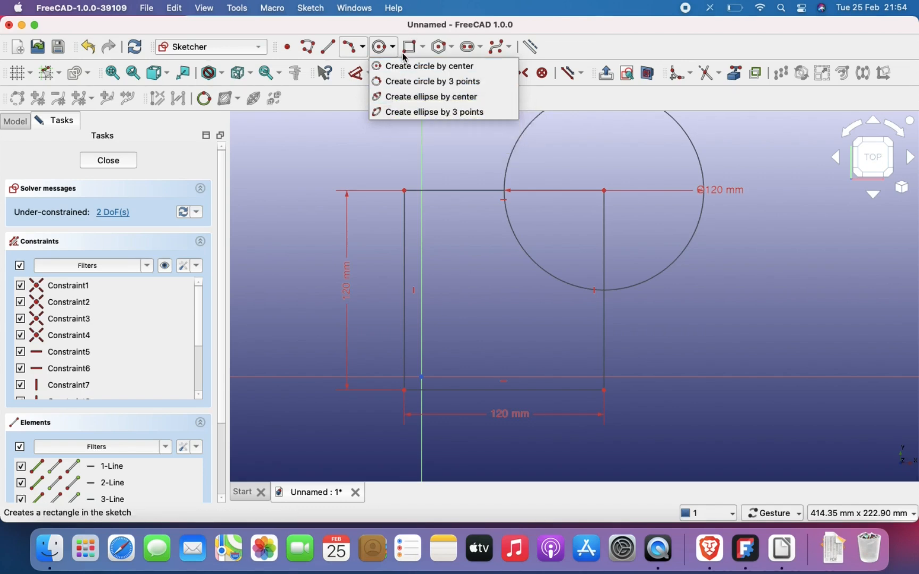
click(427, 81)
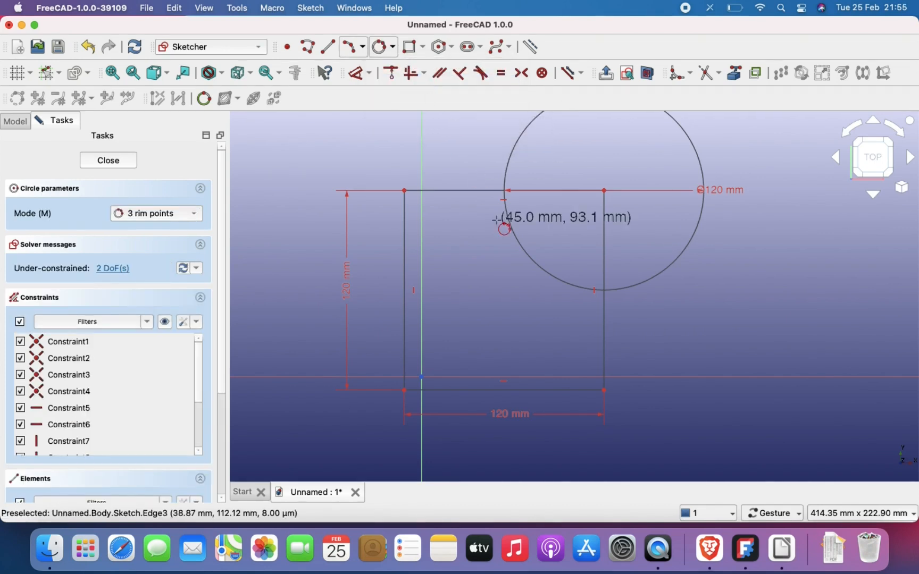
click(487, 196)
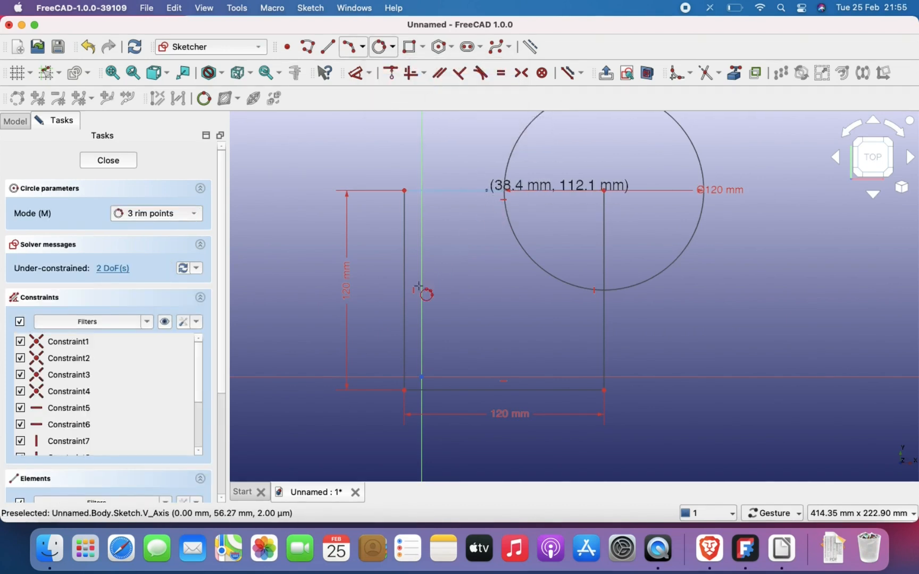
click(404, 300)
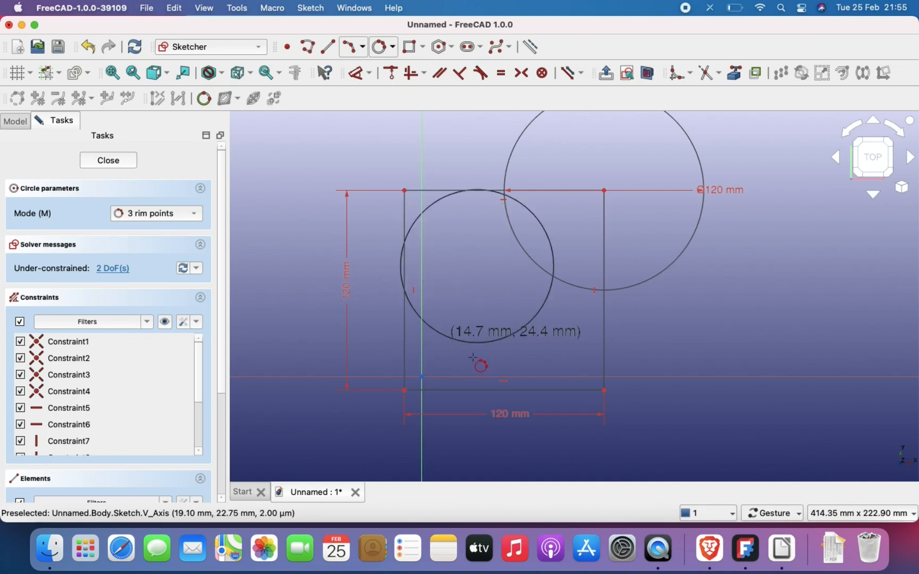
click(500, 391)
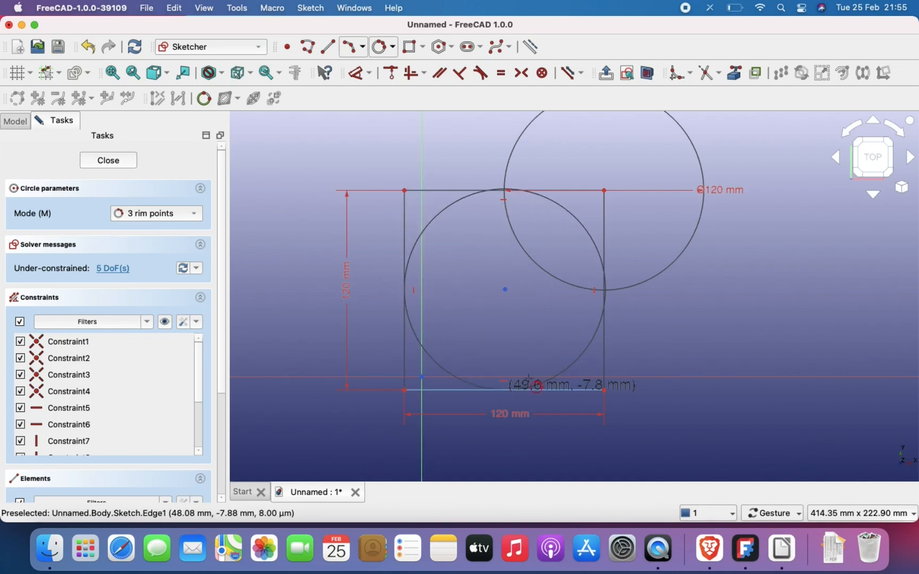
right_click(638, 396)
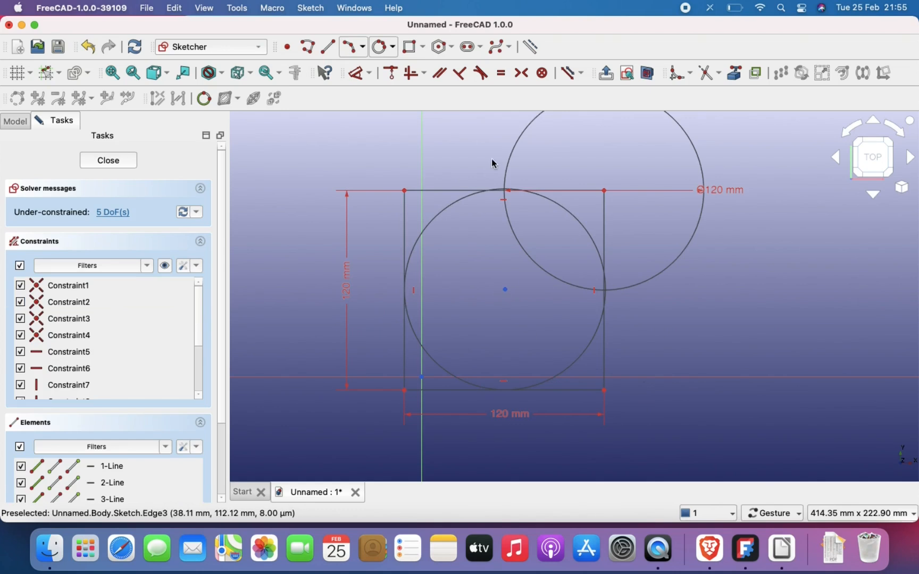
scroll(477, 226, up, 4)
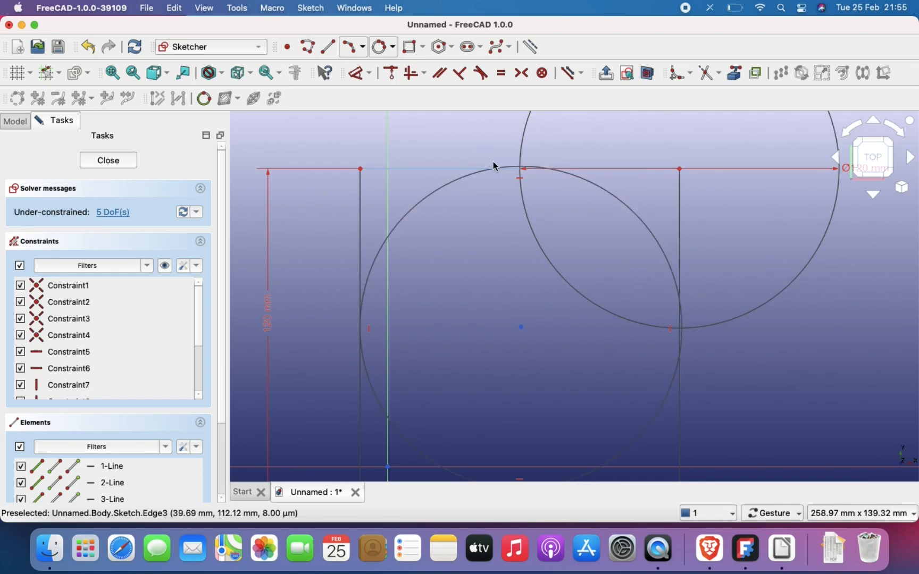
scroll(517, 307, down, 2)
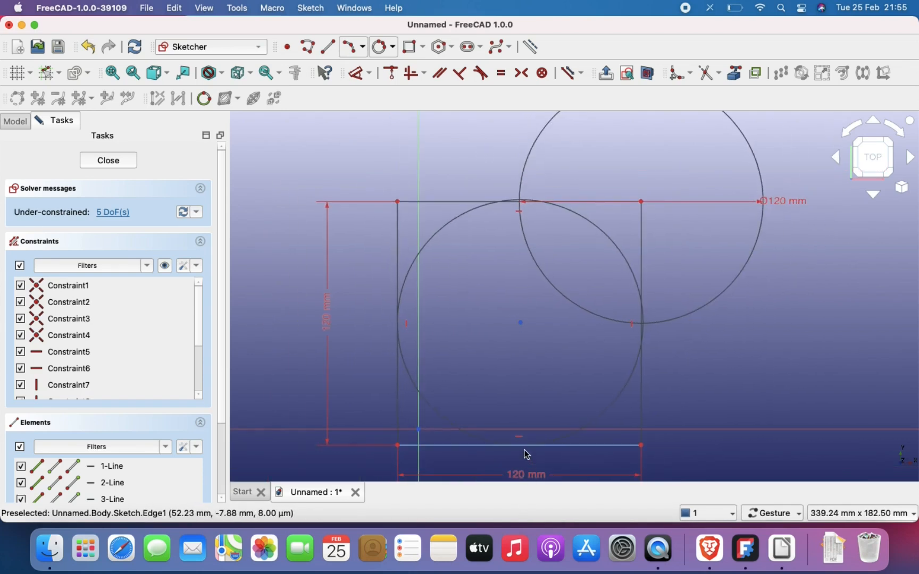
scroll(522, 317, down, 2)
right_drag(522, 317, 458, 297)
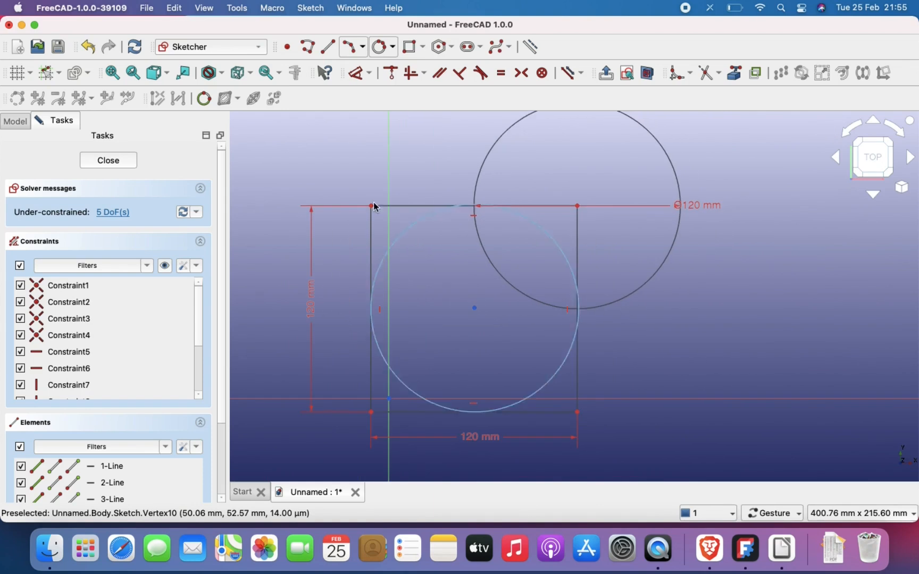
click(422, 47)
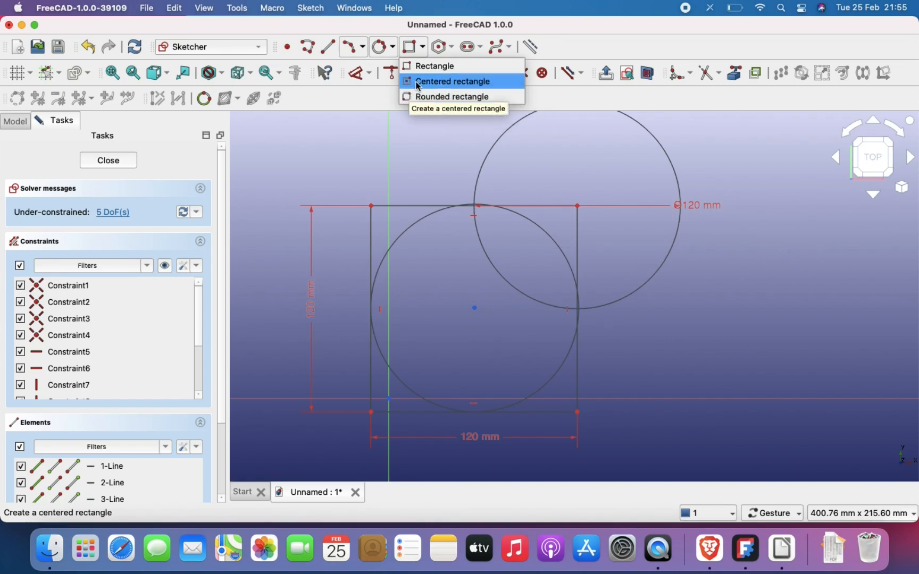
click(422, 187)
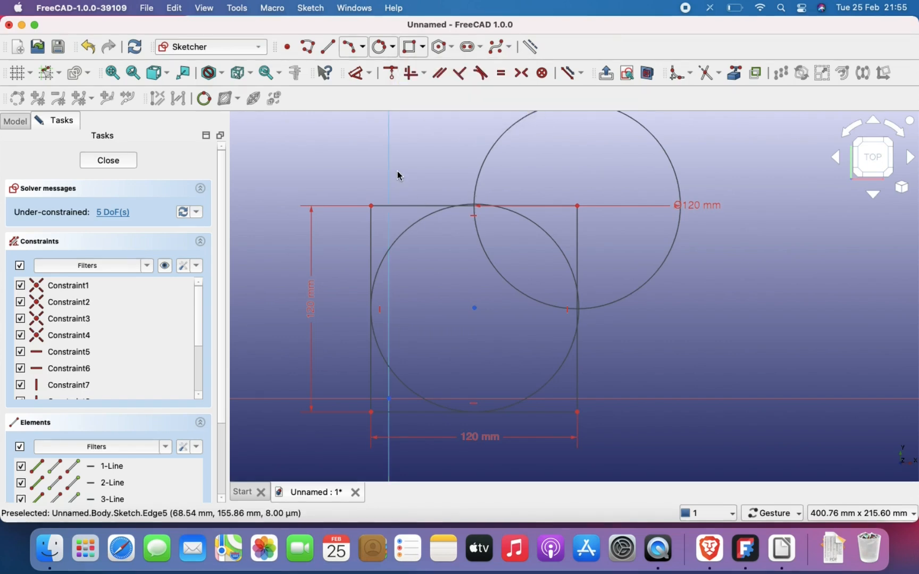
Step: Draw a tilted regular polygon with 4 sides to the right of the circles, about 63 mm from centre to corner
click(448, 48)
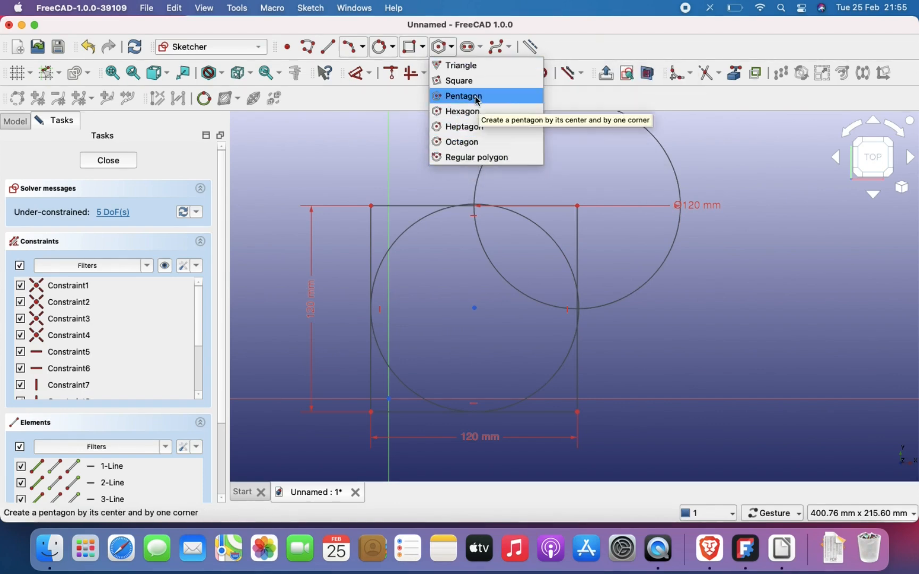
click(486, 159)
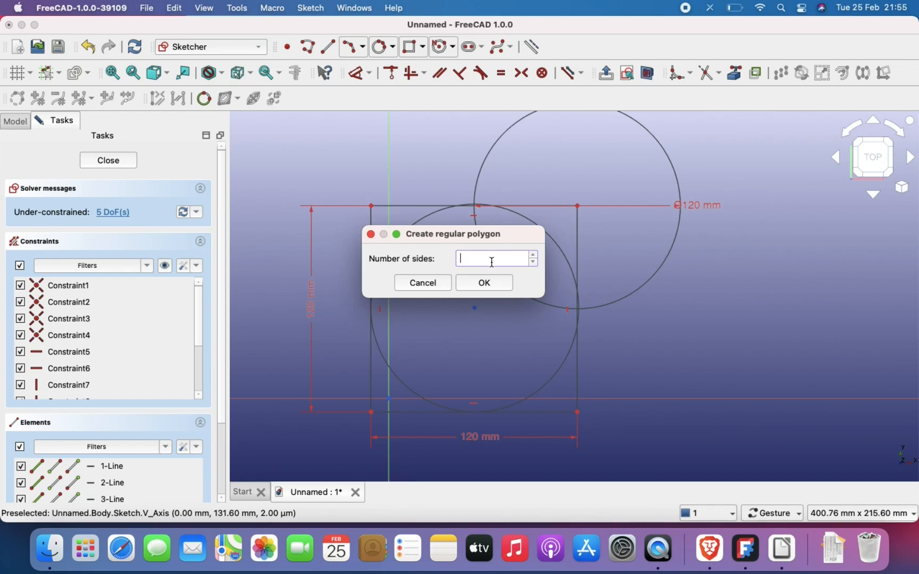
text(4)
key(Return)
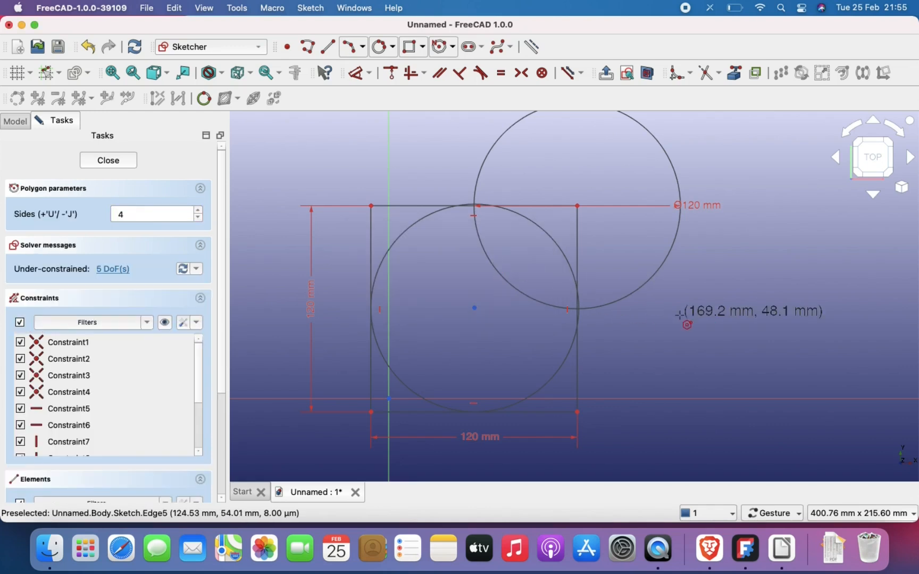
click(761, 275)
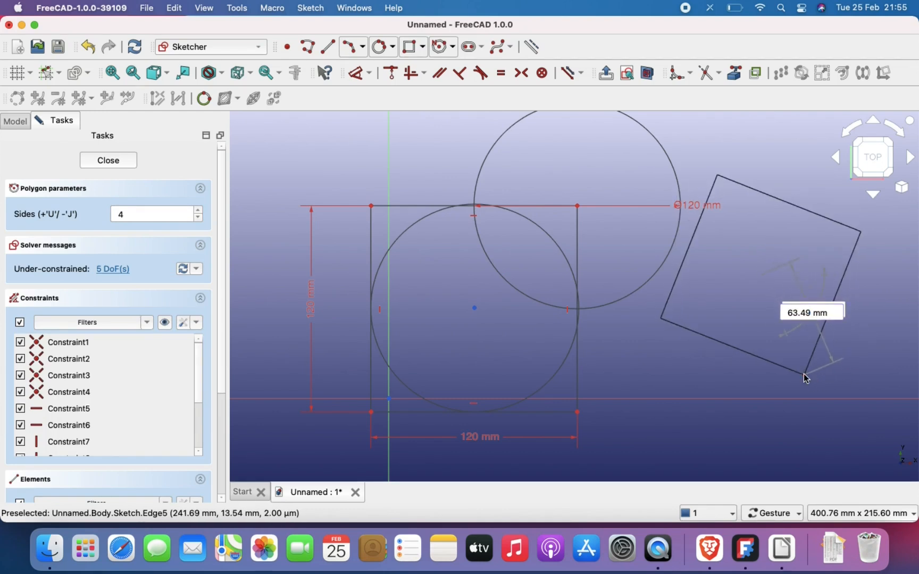
click(805, 376)
key(Escape)
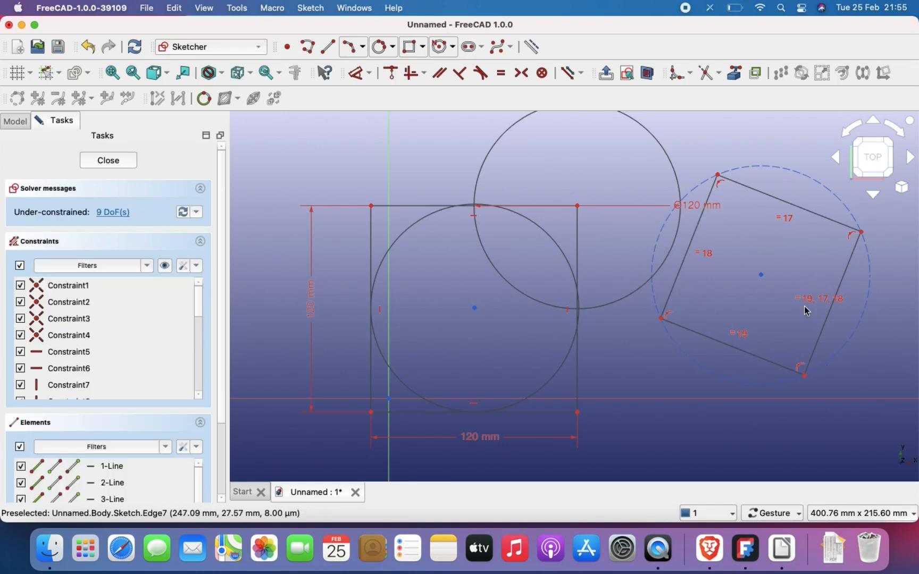
right_drag(759, 212, 486, 219)
scroll(457, 257, up, 5)
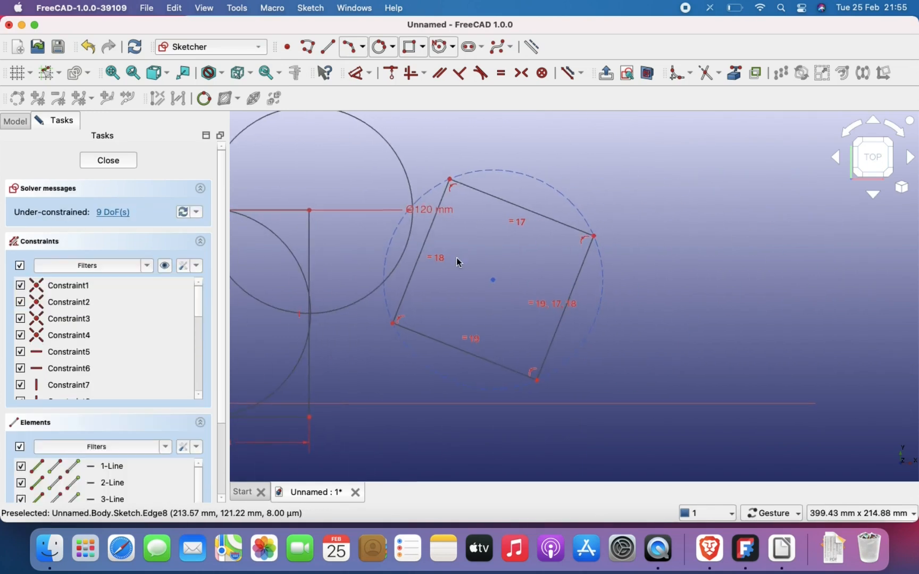
scroll(514, 243, down, 8)
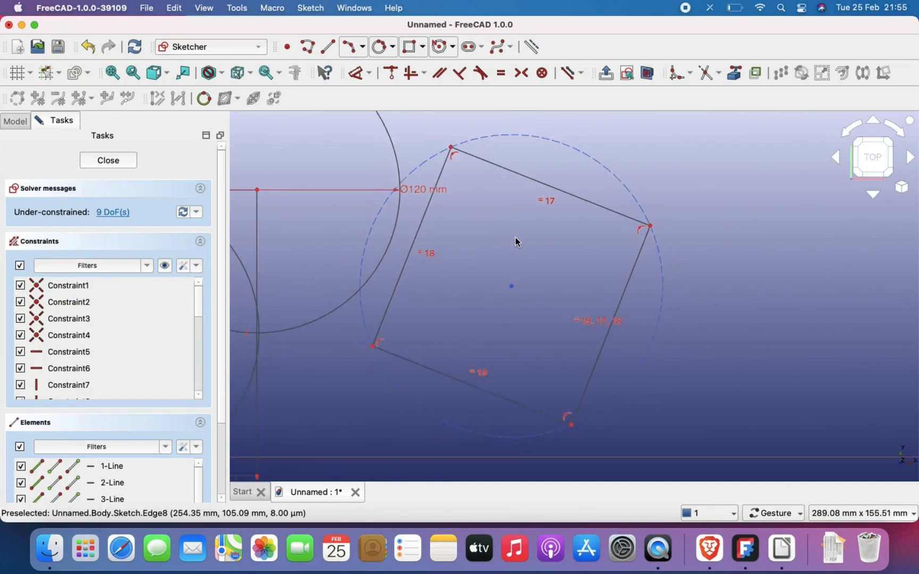
right_drag(515, 242, 649, 235)
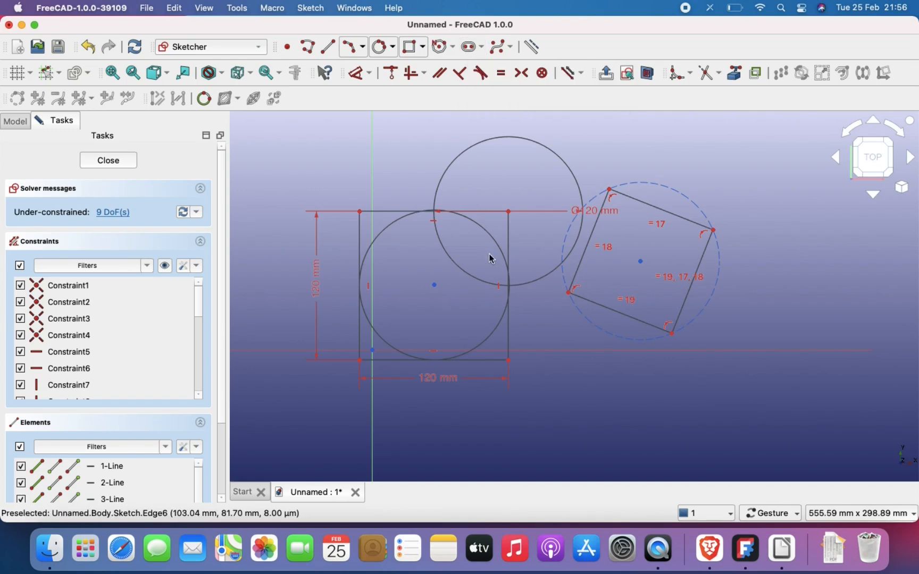
Step: Draw a horizontal slot in the empty area above and to the left of the 120 mm square
right_drag(492, 260, 636, 334)
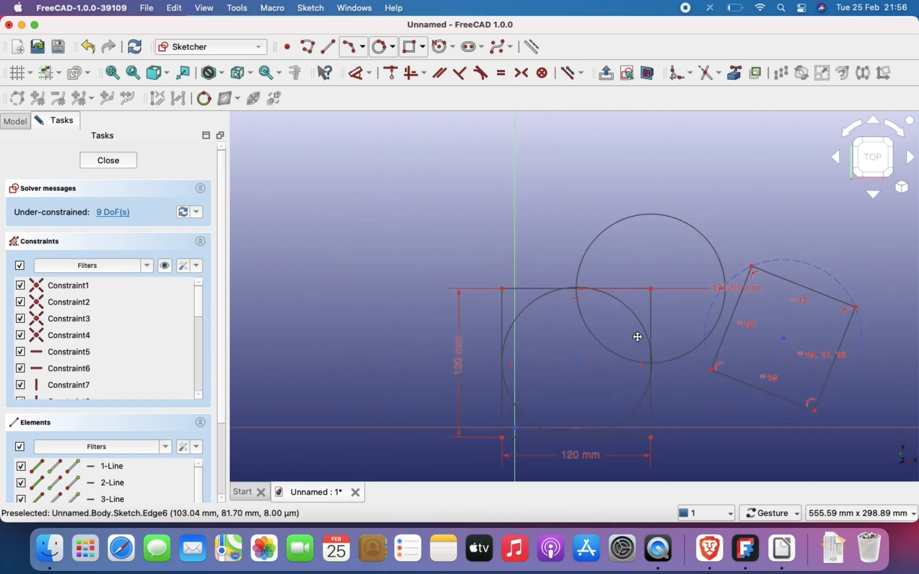
click(469, 47)
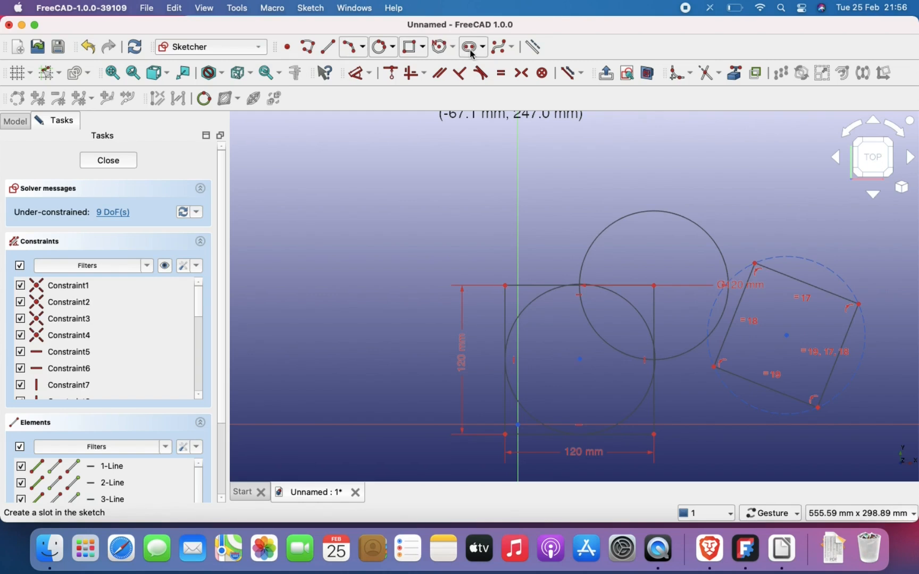
click(308, 206)
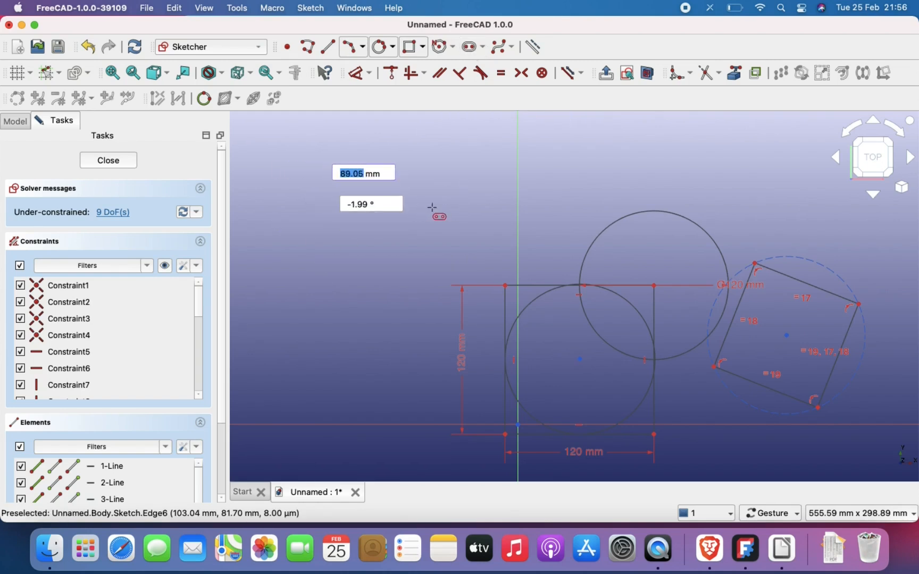
click(486, 201)
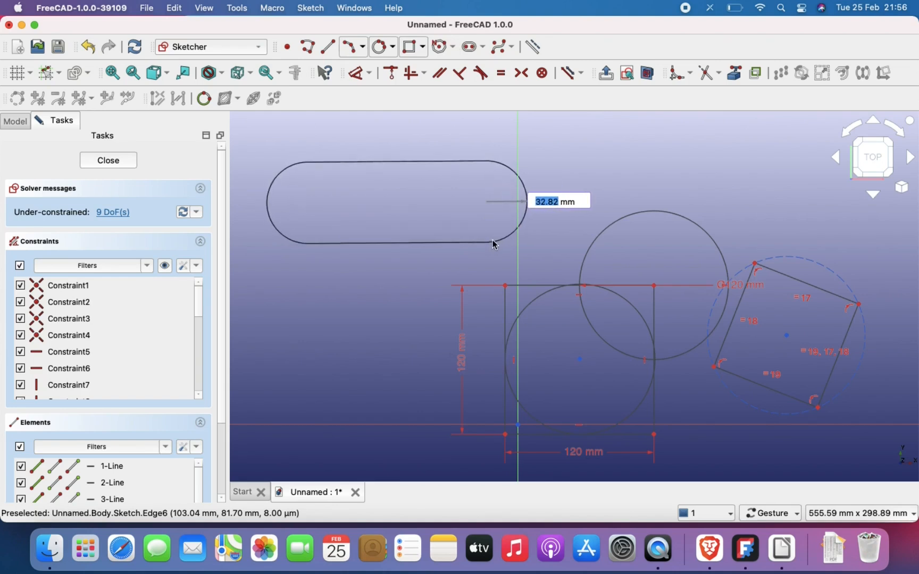
click(491, 243)
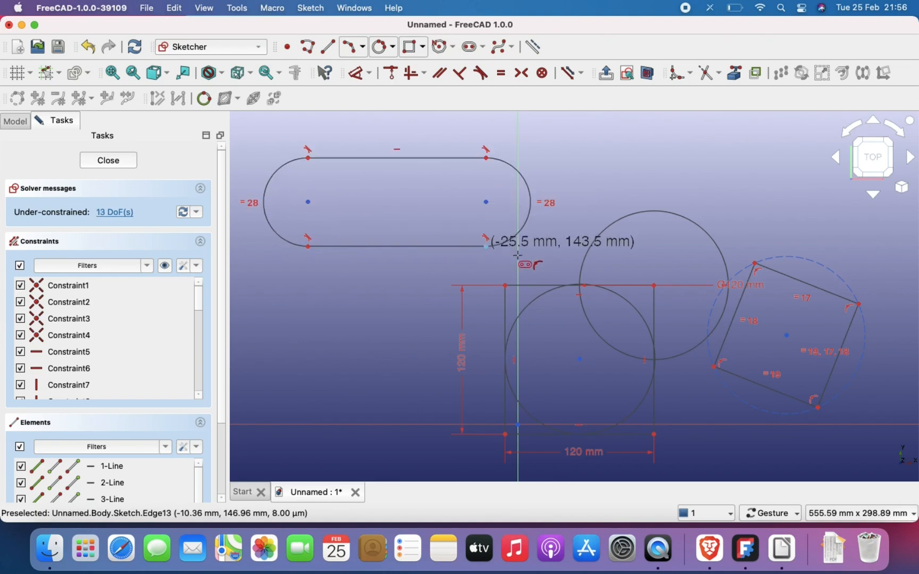
key(Escape)
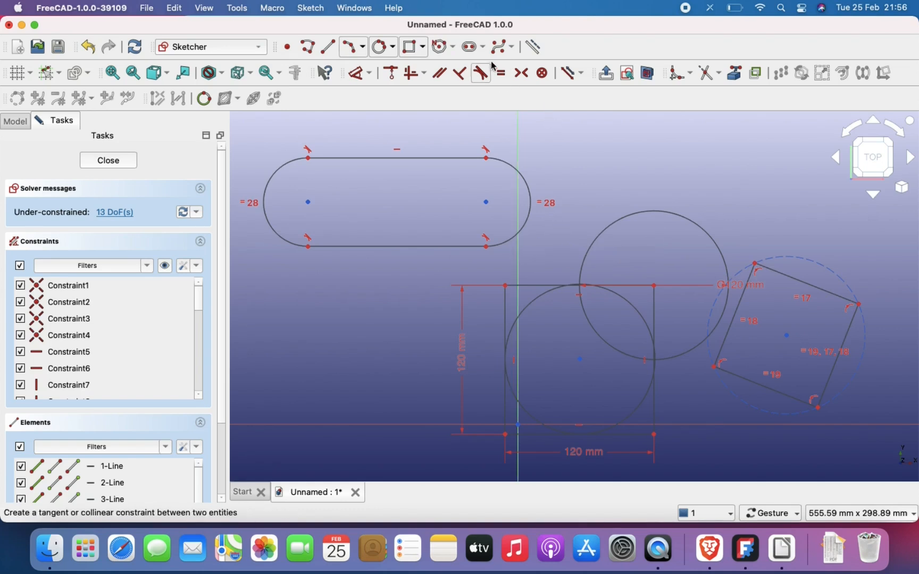
click(511, 48)
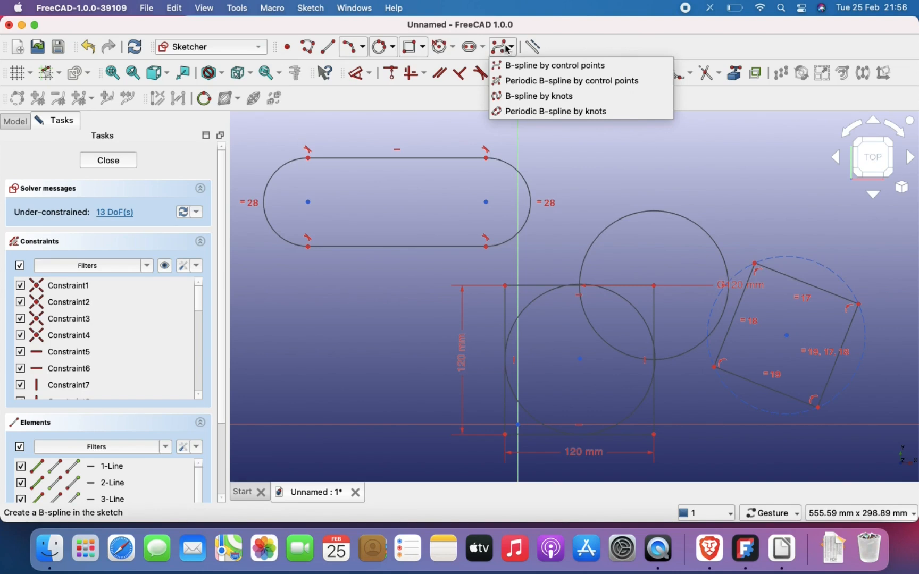
click(509, 49)
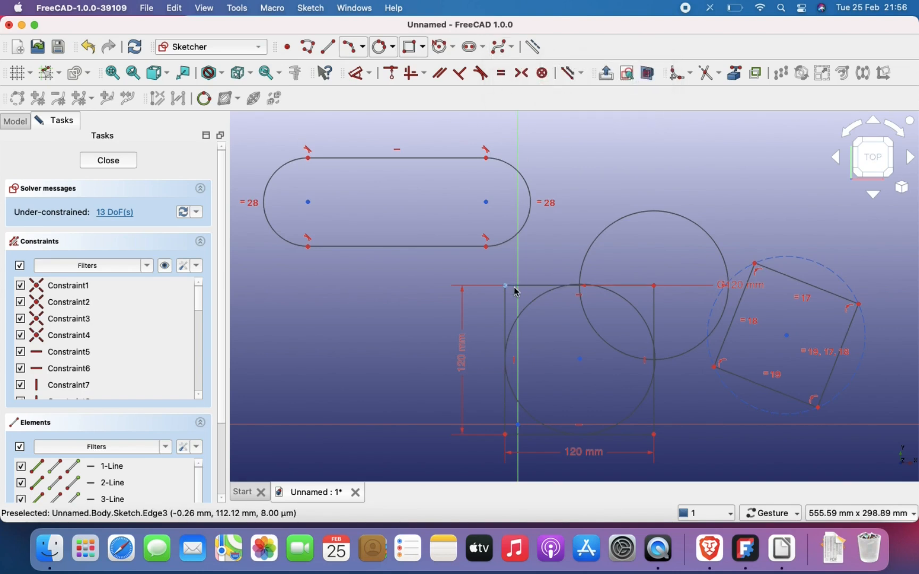
scroll(516, 291, down, 2)
scroll(516, 291, down, 1)
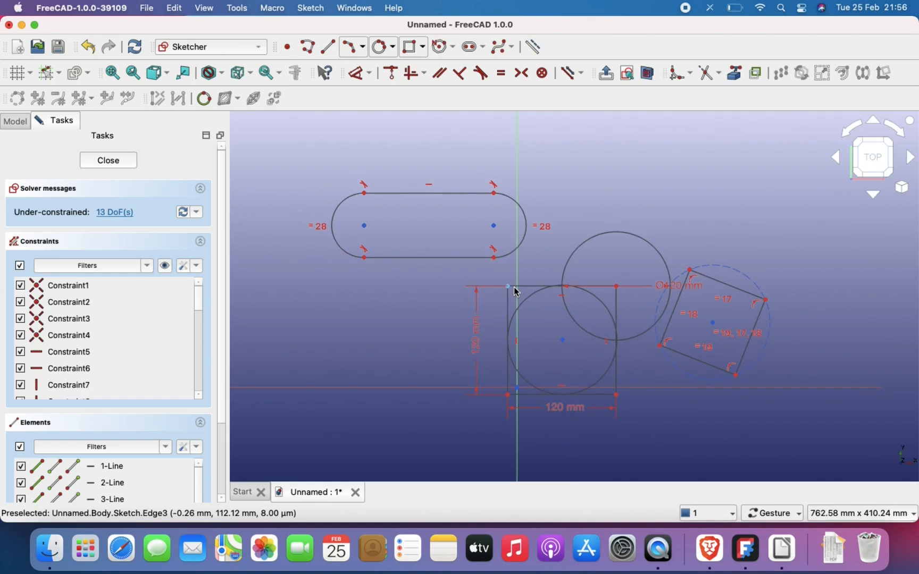